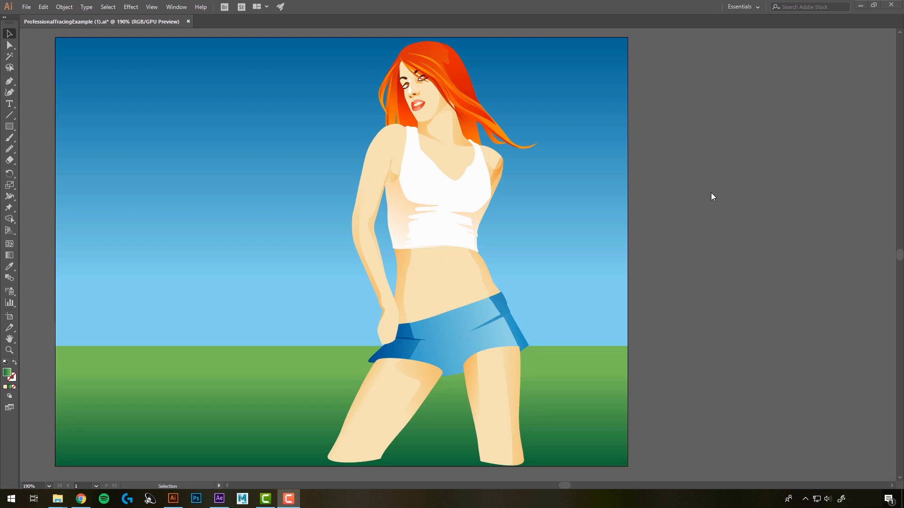
Display the Layers panel beside the illustration
{"action": "left_click", "coordinate": [711, 194]}
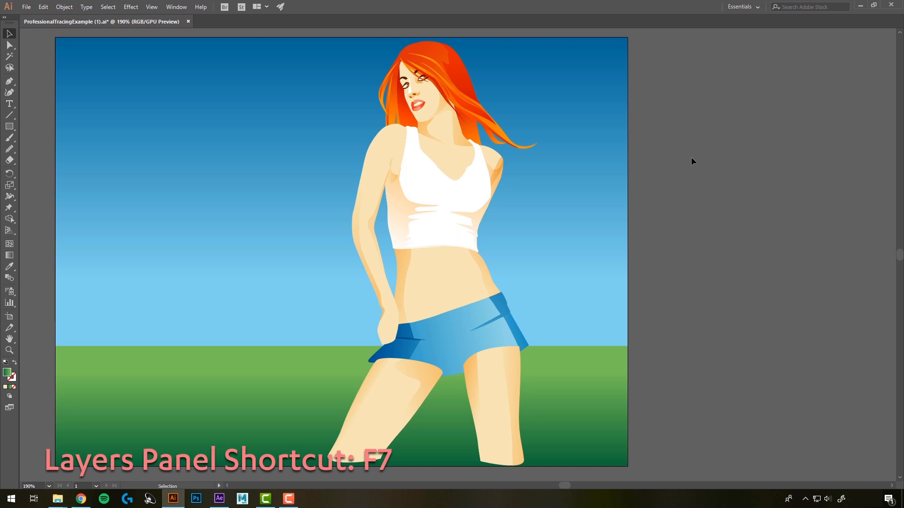
{"action": "key", "text": "F7"}
{"action": "key", "text": "F7"}
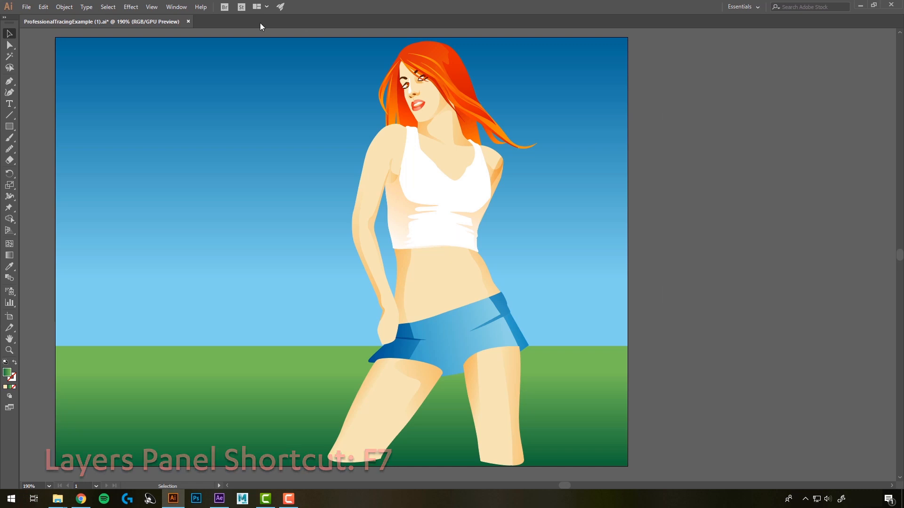
{"action": "left_click", "coordinate": [176, 7]}
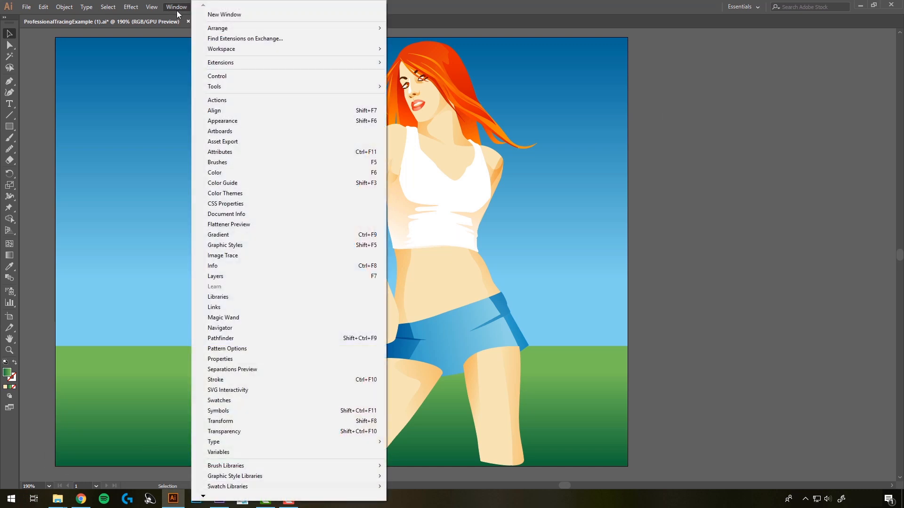
{"action": "left_click", "coordinate": [222, 276]}
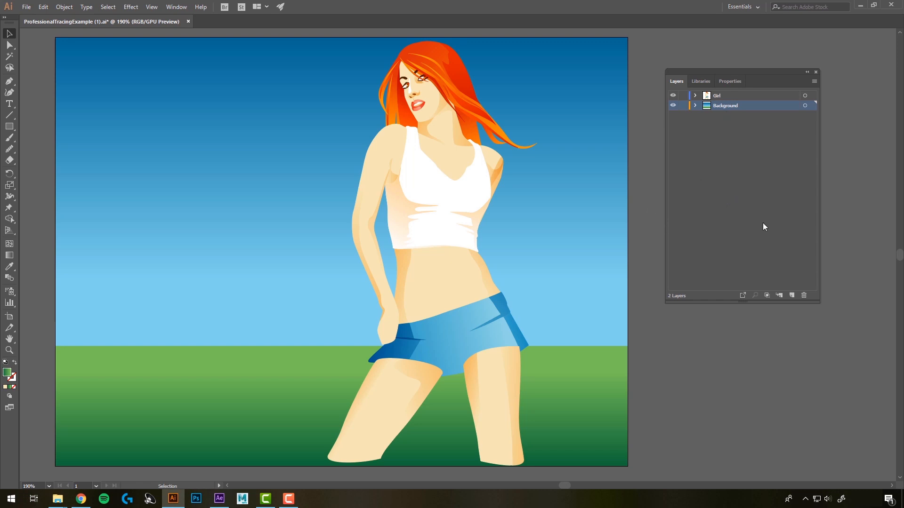
Examine which artwork belongs to the Girl and Background layers by selecting each layer's contents in turn
{"action": "left_click", "coordinate": [722, 96]}
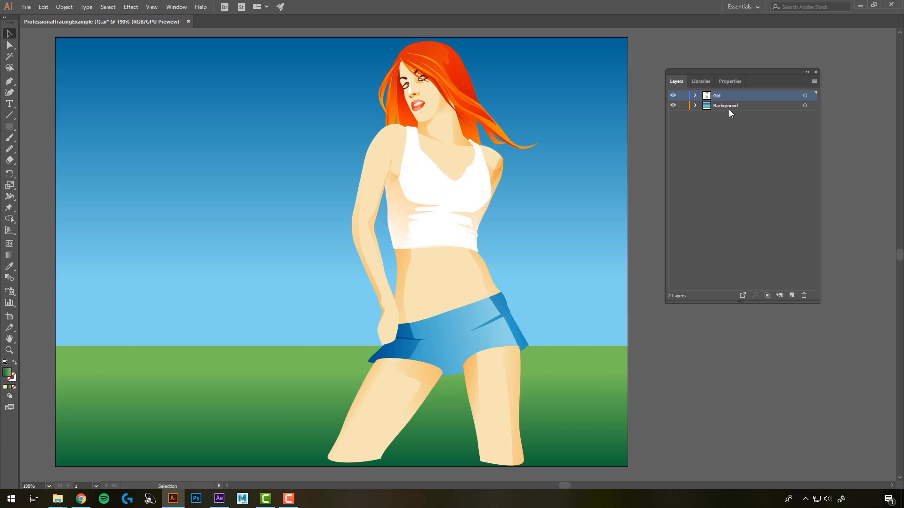
{"action": "left_click", "coordinate": [727, 106]}
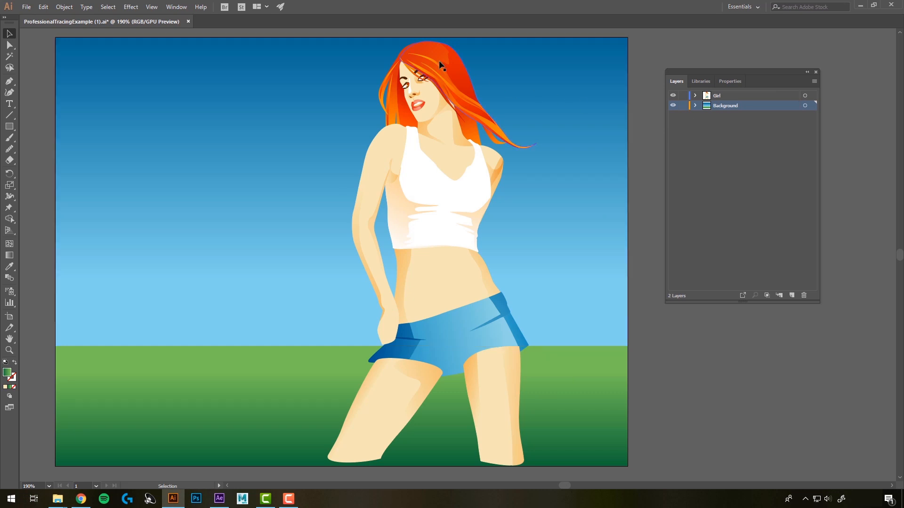
{"action": "left_click", "coordinate": [805, 96]}
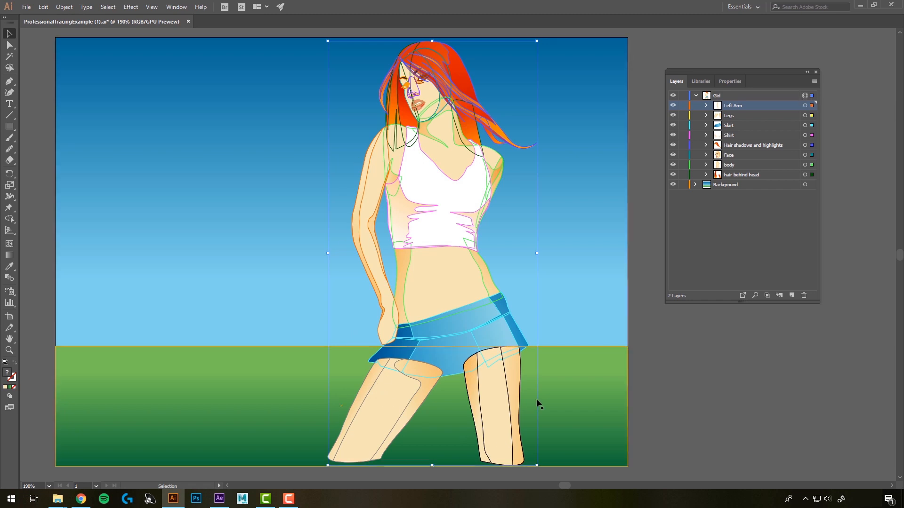
{"action": "left_click", "coordinate": [695, 95]}
{"action": "left_click", "coordinate": [794, 111]}
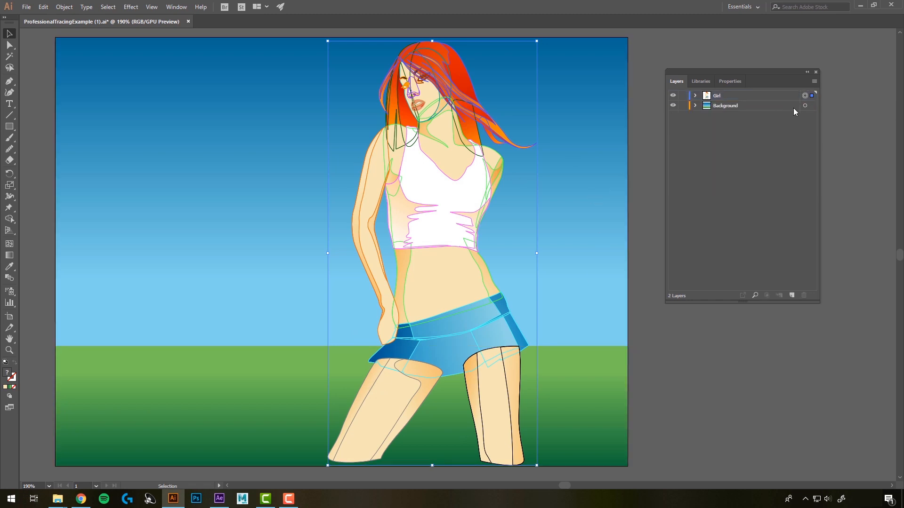
{"action": "left_click", "coordinate": [805, 106]}
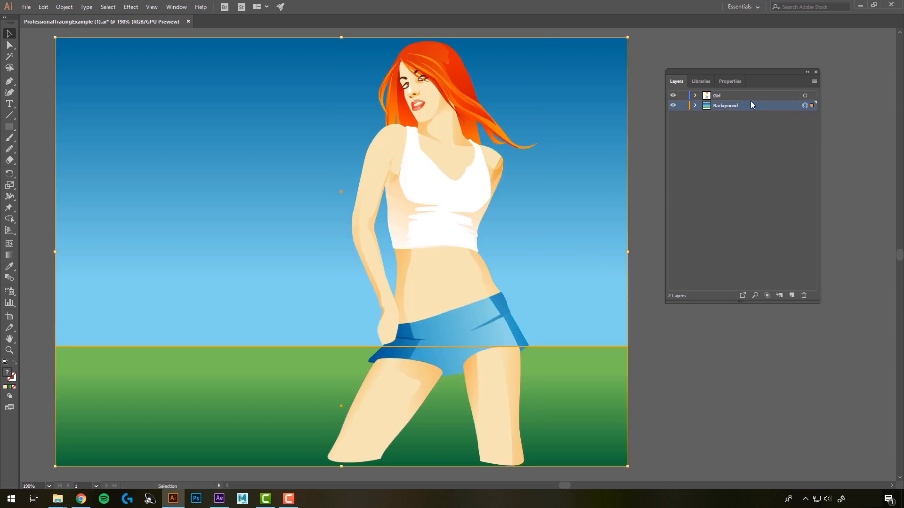
{"action": "left_click", "coordinate": [728, 162]}
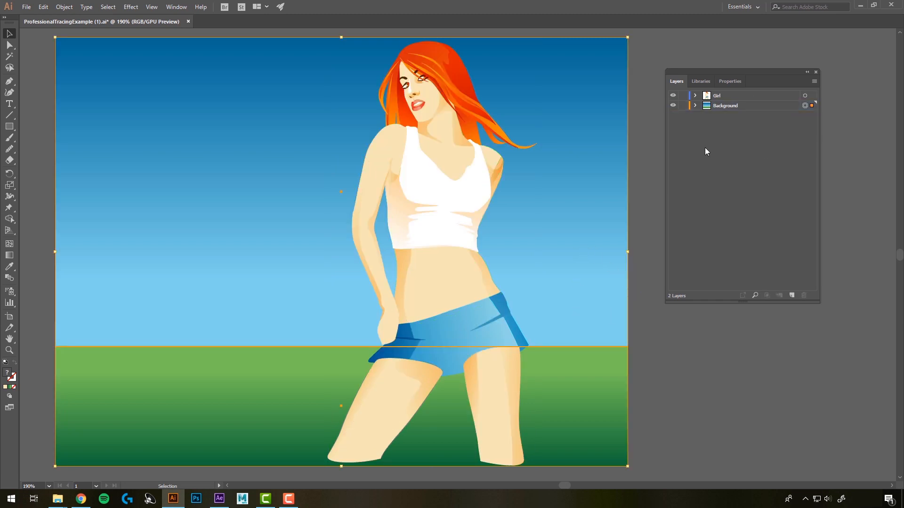
Hide and show the Girl layer, and do the same with the Background layer
{"action": "left_click", "coordinate": [673, 96]}
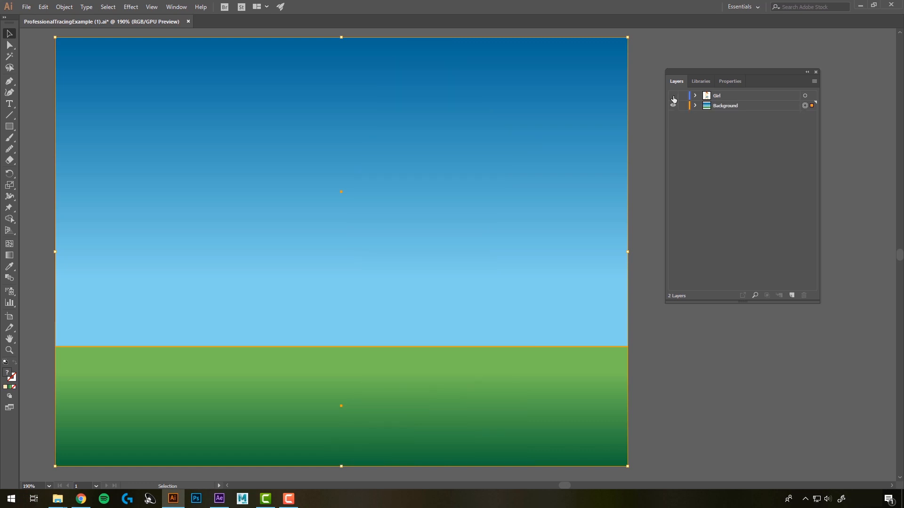
{"action": "left_click", "coordinate": [673, 96]}
{"action": "left_click", "coordinate": [673, 104]}
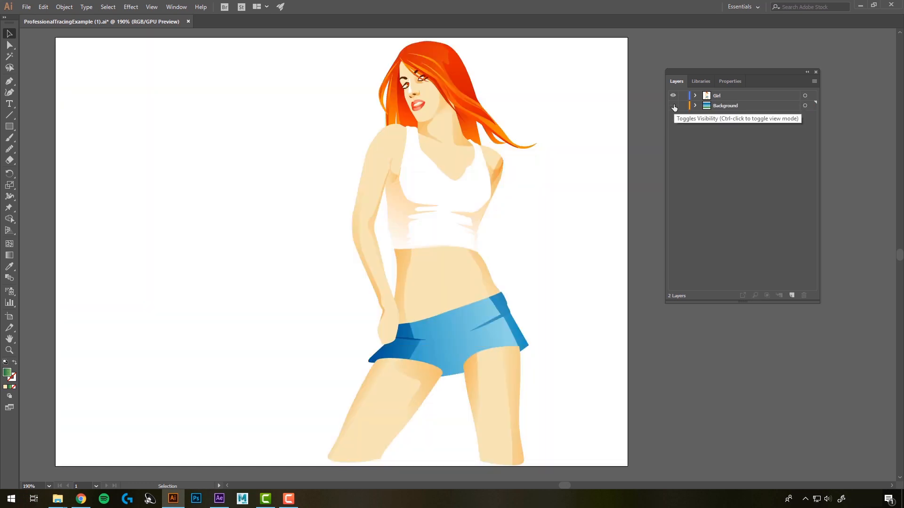
{"action": "left_click", "coordinate": [673, 104]}
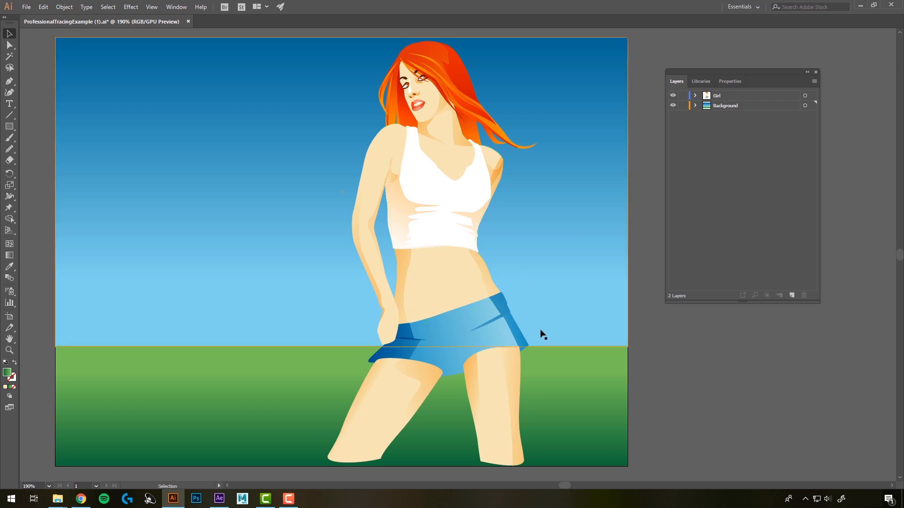
Try moving the blue sky rectangle upward, undo the move and clear the selection
{"action": "left_click_drag", "start_coordinate": [565, 319], "coordinate": [572, 283]}
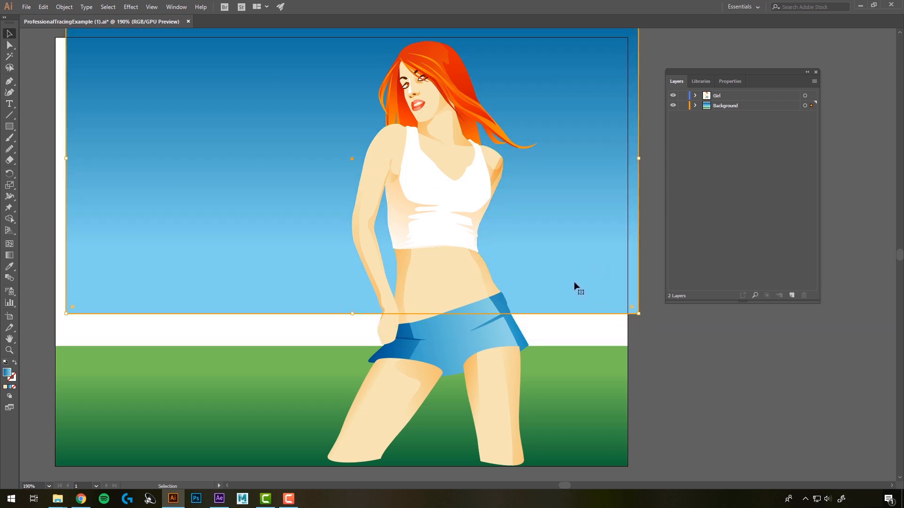
{"action": "key", "text": "ctrl+z"}
{"action": "key", "text": "ctrl+z"}
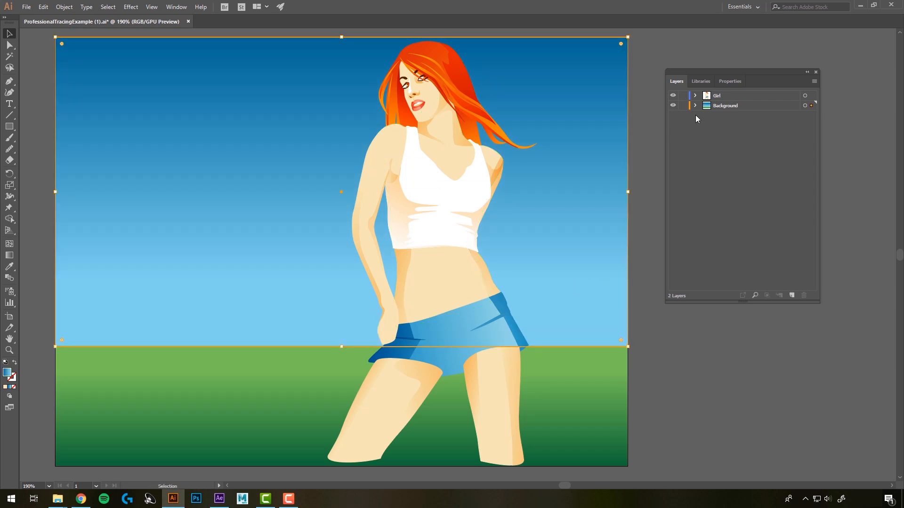
{"action": "left_click", "coordinate": [683, 106]}
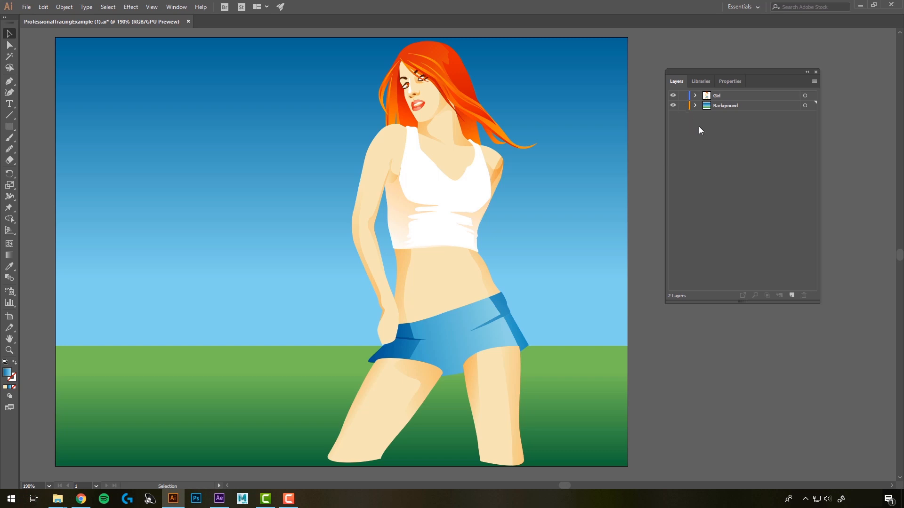
Expand the Girl layer and inspect the artwork of its Left Arm, Legs and Skirt sublayers, ending with nothing selected
{"action": "left_click", "coordinate": [696, 96]}
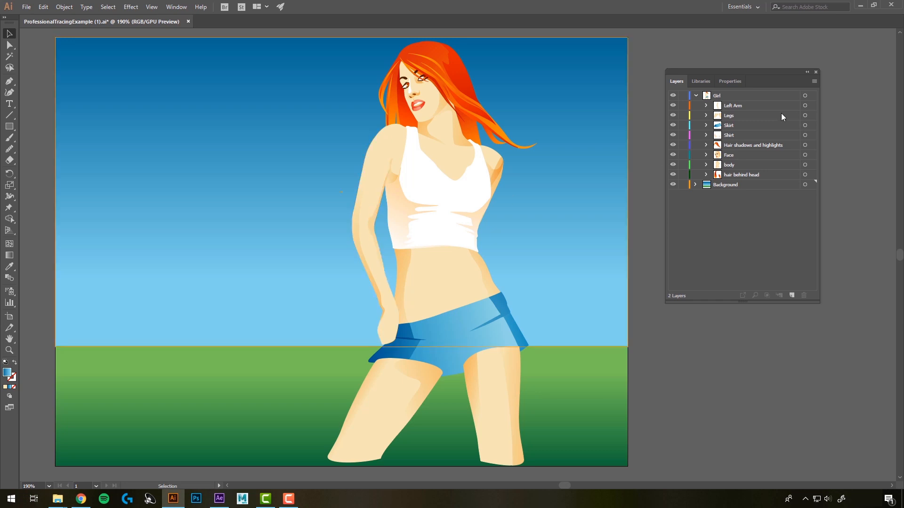
{"action": "left_click", "coordinate": [804, 106]}
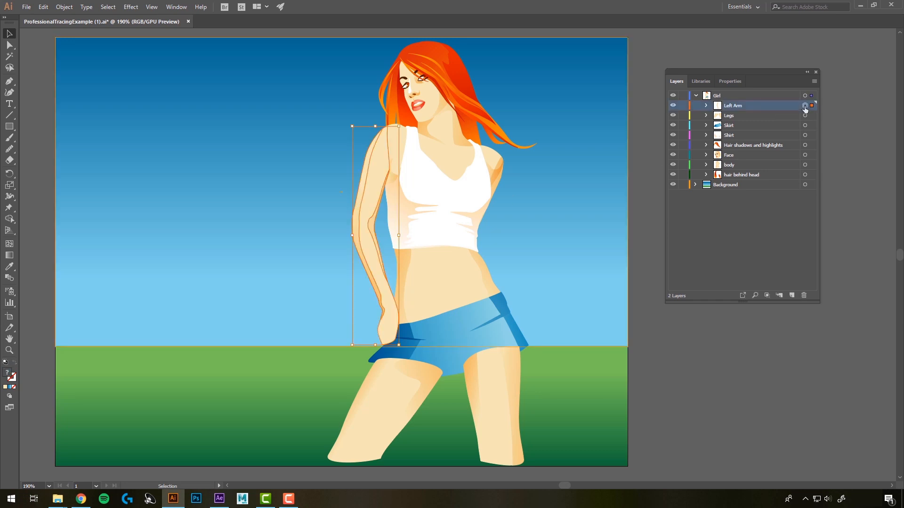
{"action": "left_click", "coordinate": [805, 115]}
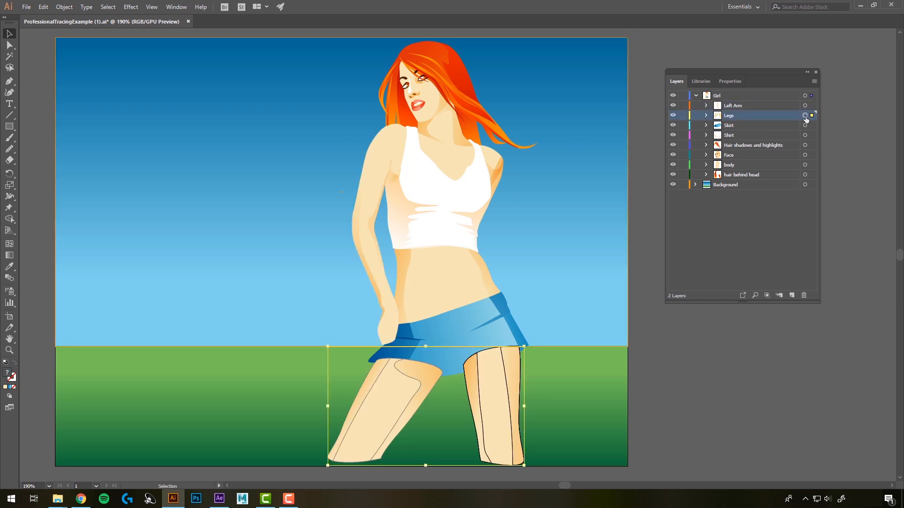
{"action": "left_click", "coordinate": [804, 125]}
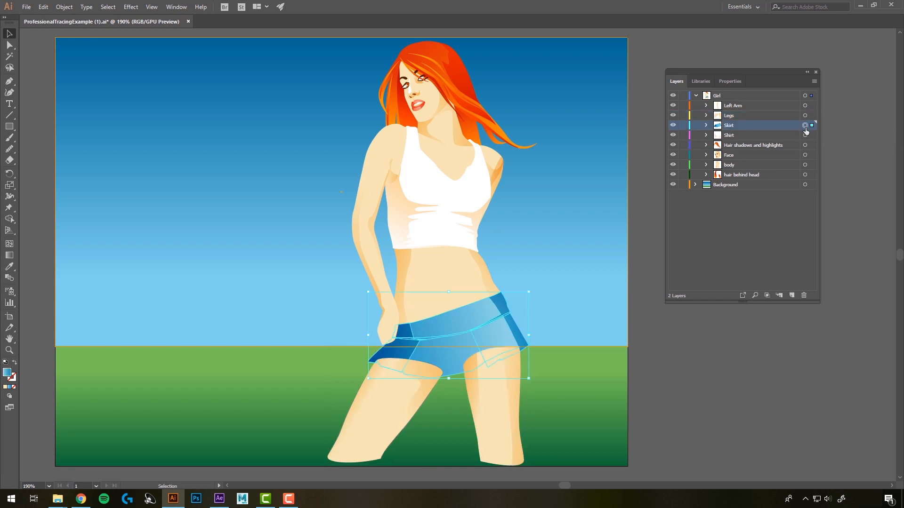
{"action": "left_click", "coordinate": [763, 136]}
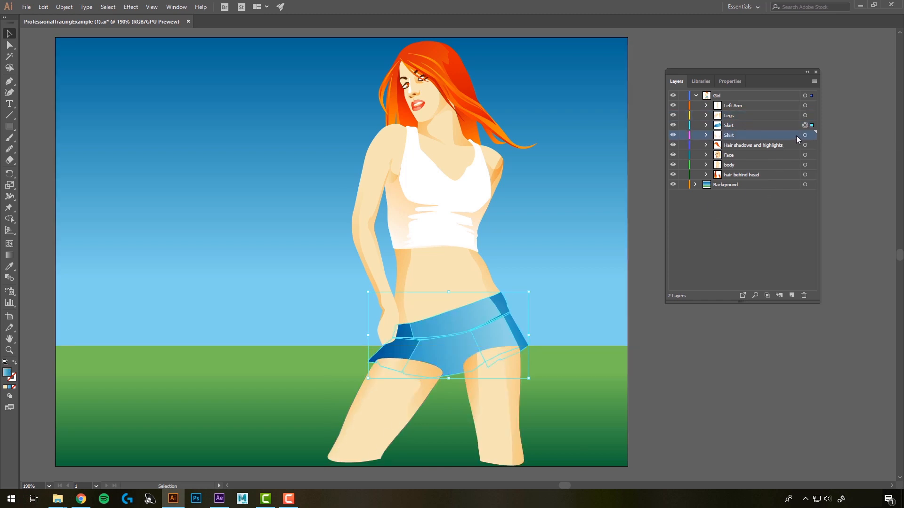
{"action": "left_click", "coordinate": [752, 203]}
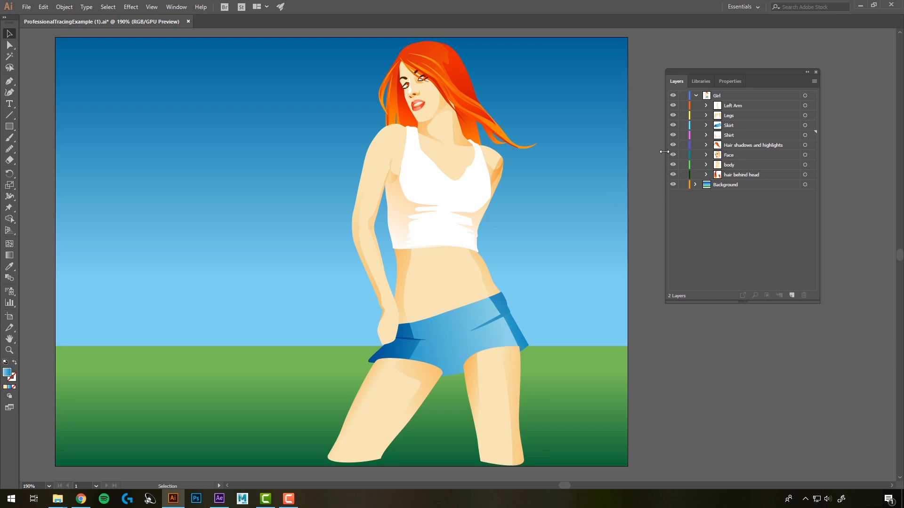
Expand the Left Arm sublayer and inspect its upper shadow, forearm shadow and arm shapes by selecting each one
{"action": "left_click", "coordinate": [733, 105]}
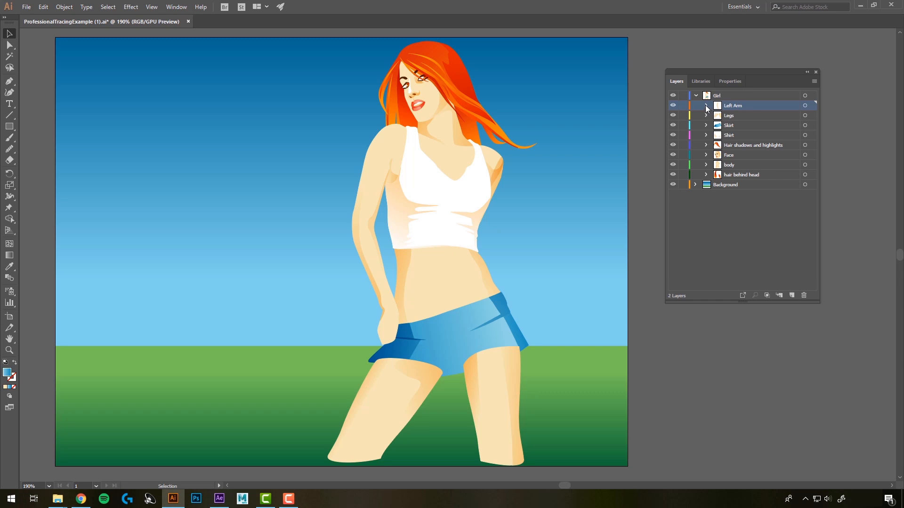
{"action": "left_click", "coordinate": [706, 105]}
{"action": "left_click", "coordinate": [746, 116]}
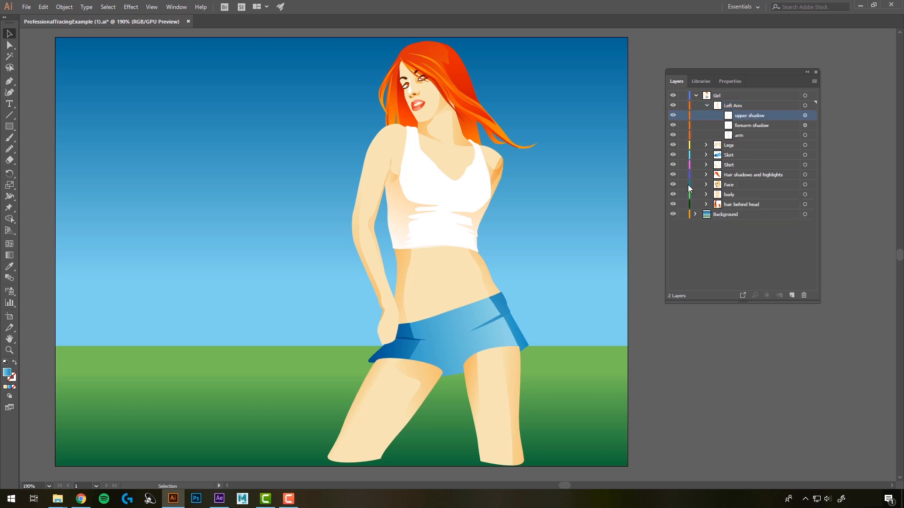
{"action": "left_click", "coordinate": [805, 115]}
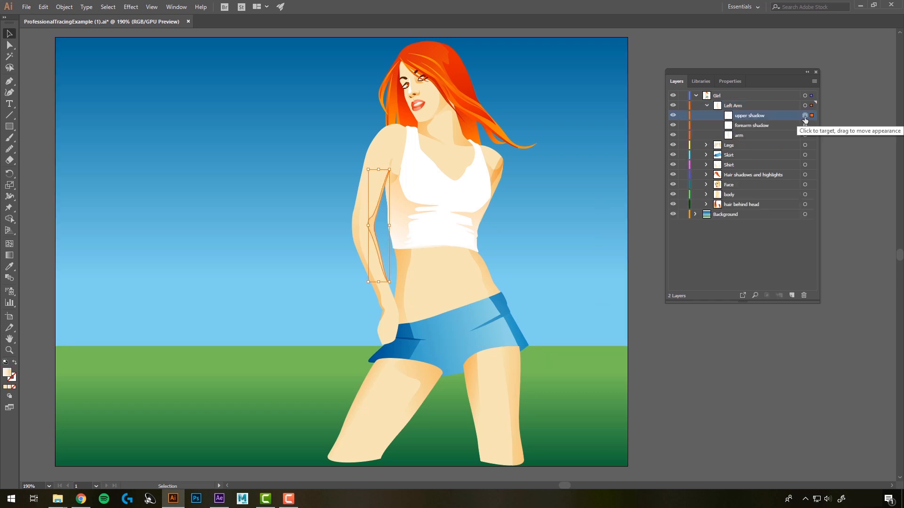
{"action": "left_click", "coordinate": [767, 126]}
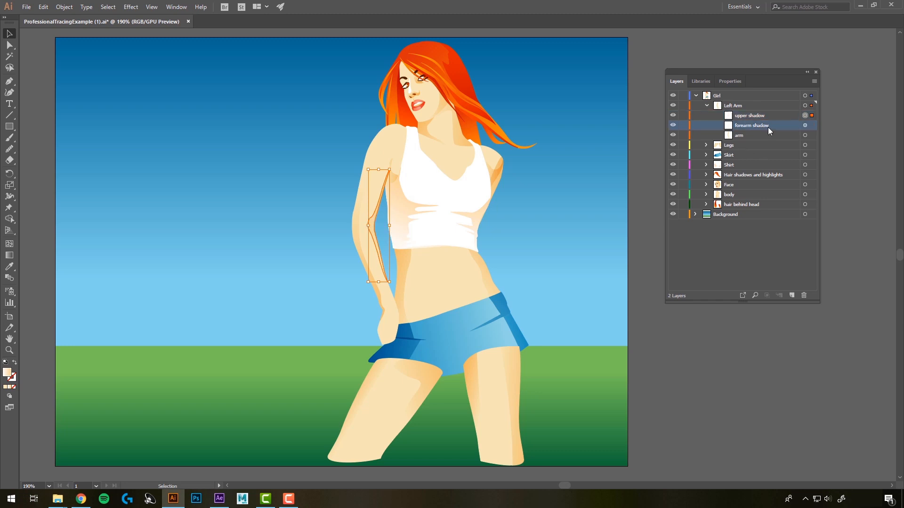
{"action": "left_click", "coordinate": [805, 126]}
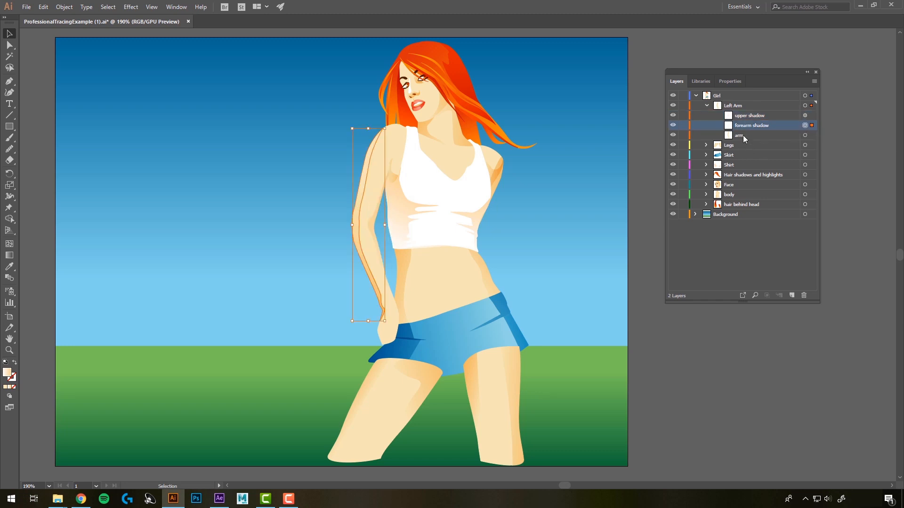
{"action": "left_click", "coordinate": [743, 135]}
{"action": "left_click", "coordinate": [805, 135]}
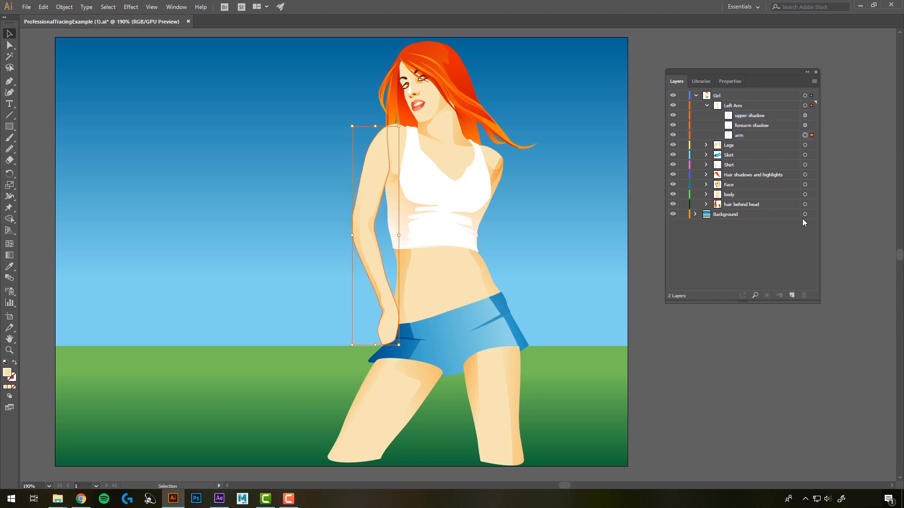
{"action": "left_click", "coordinate": [805, 116]}
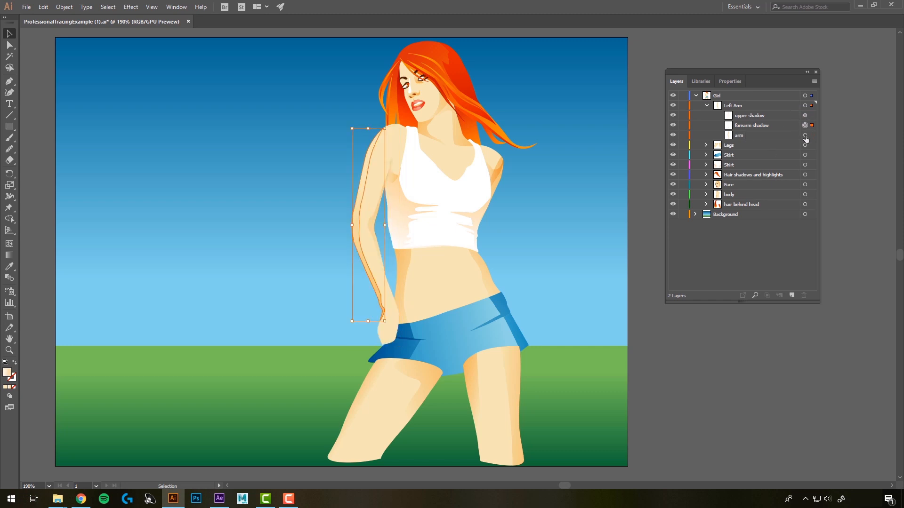
{"action": "left_click", "coordinate": [805, 136]}
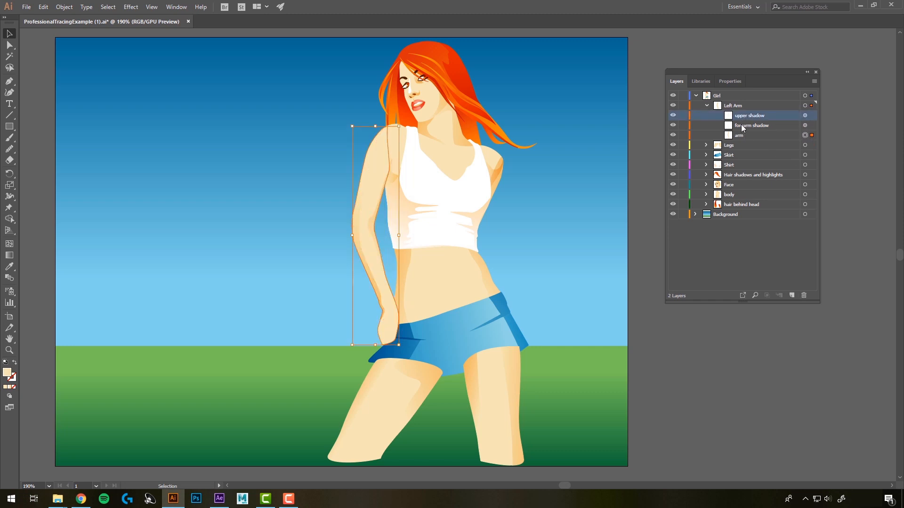
Highlight the arm's shadow objects and their parent layers up to Girl, and collapse the Girl layer
{"action": "left_click", "coordinate": [746, 123]}
{"action": "left_click", "coordinate": [747, 116]}
{"action": "left_click", "coordinate": [737, 108]}
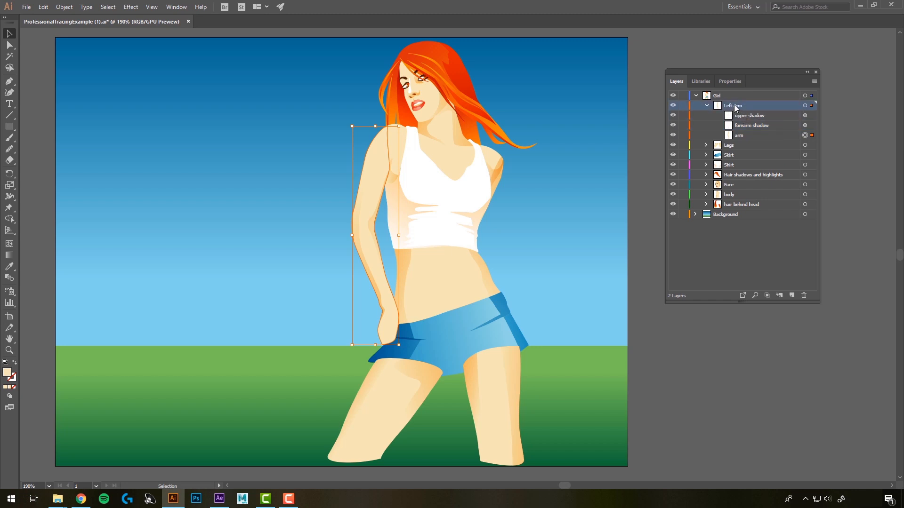
{"action": "left_click", "coordinate": [722, 97]}
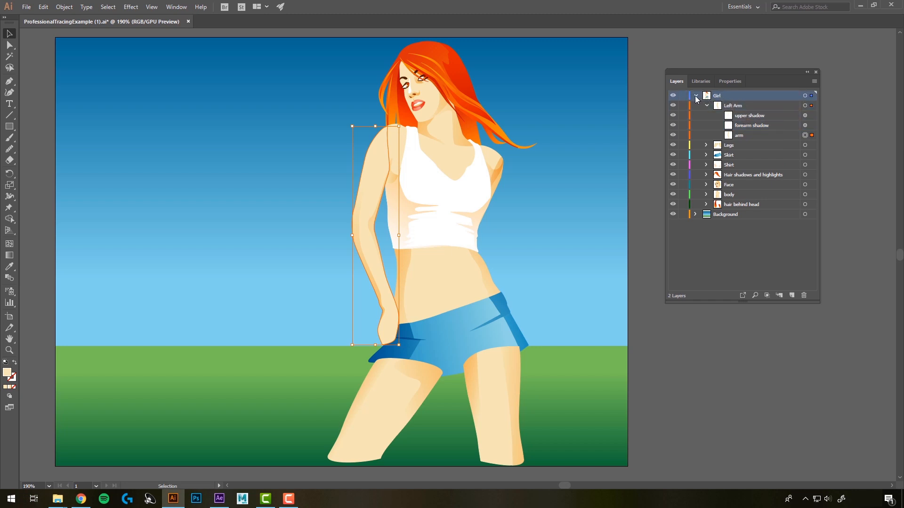
{"action": "double_click", "coordinate": [696, 96]}
{"action": "left_click", "coordinate": [695, 96]}
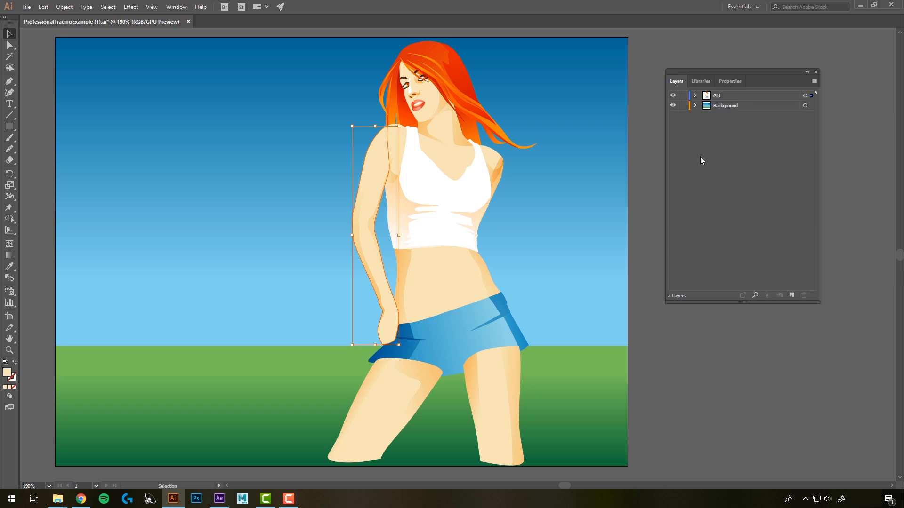
Clear the arm selection and select all artwork on the Girl layer
{"action": "key", "text": "ctrl+z"}
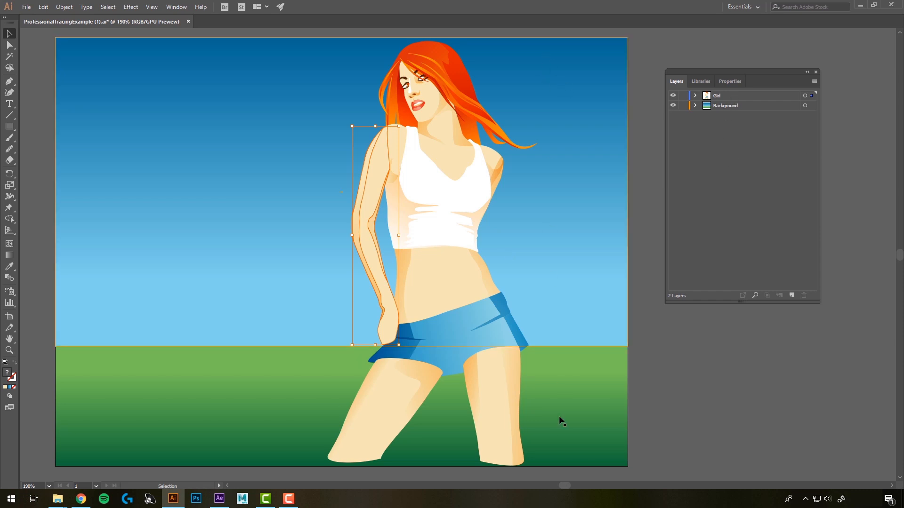
{"action": "left_click", "coordinate": [483, 229]}
{"action": "left_click", "coordinate": [805, 98]}
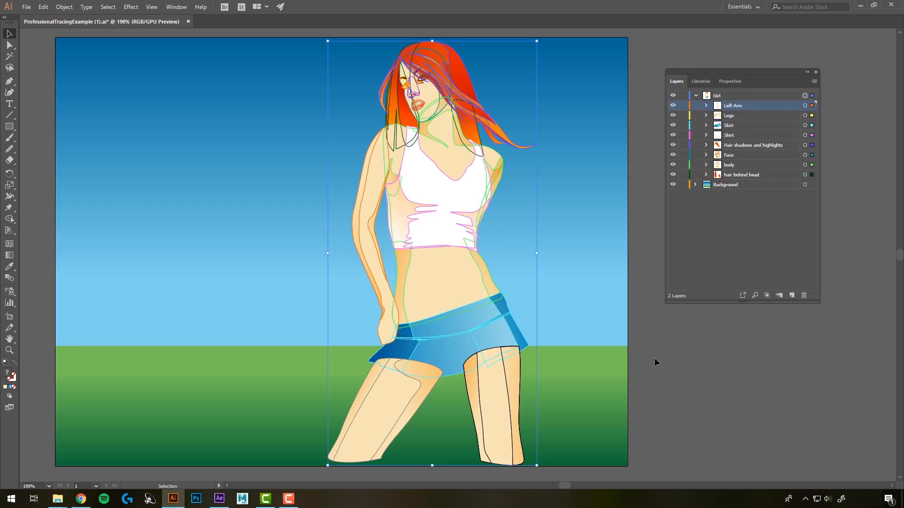
Collapse the Girl layer, clear the selection, and add a new top-level layer named Tree above it
{"action": "left_click", "coordinate": [696, 96]}
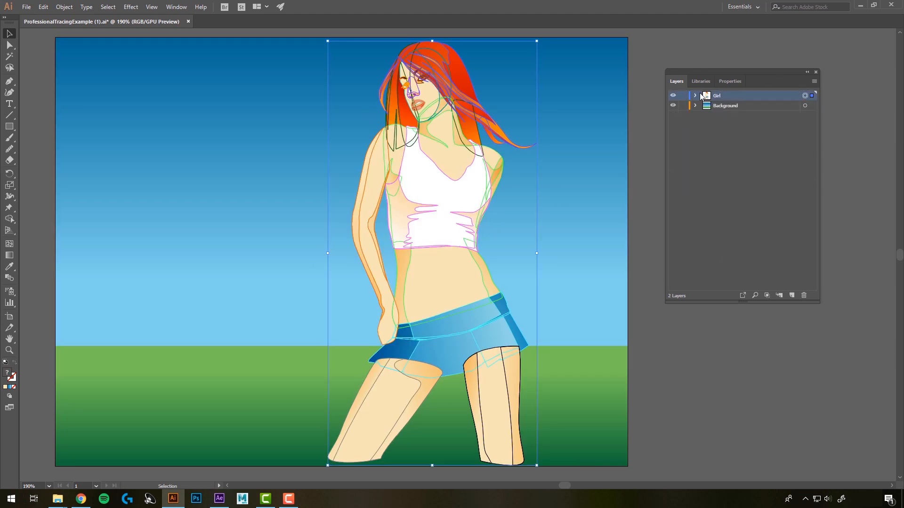
{"action": "left_click", "coordinate": [700, 400]}
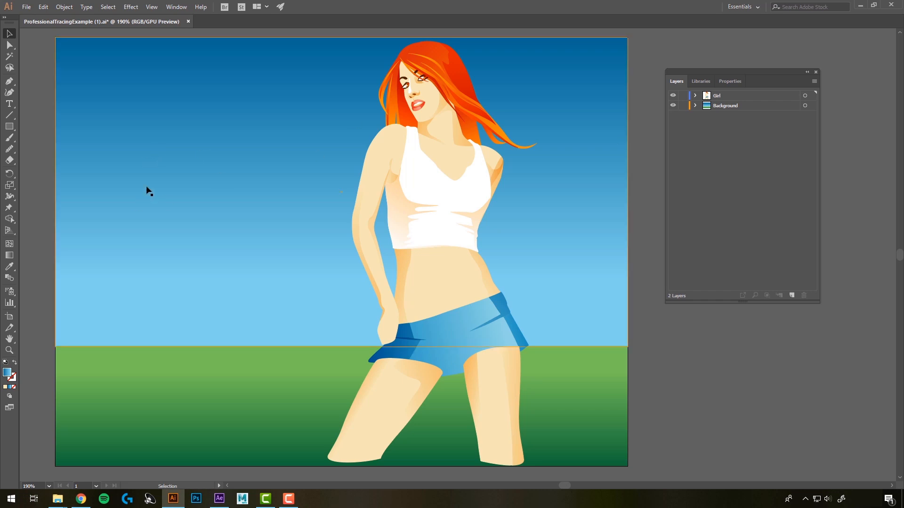
{"action": "left_click", "coordinate": [792, 296]}
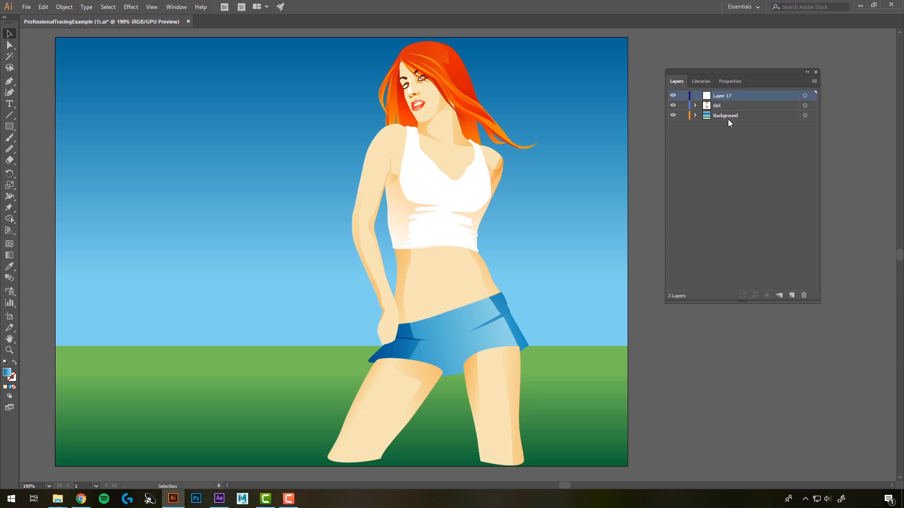
{"action": "left_click", "coordinate": [712, 160]}
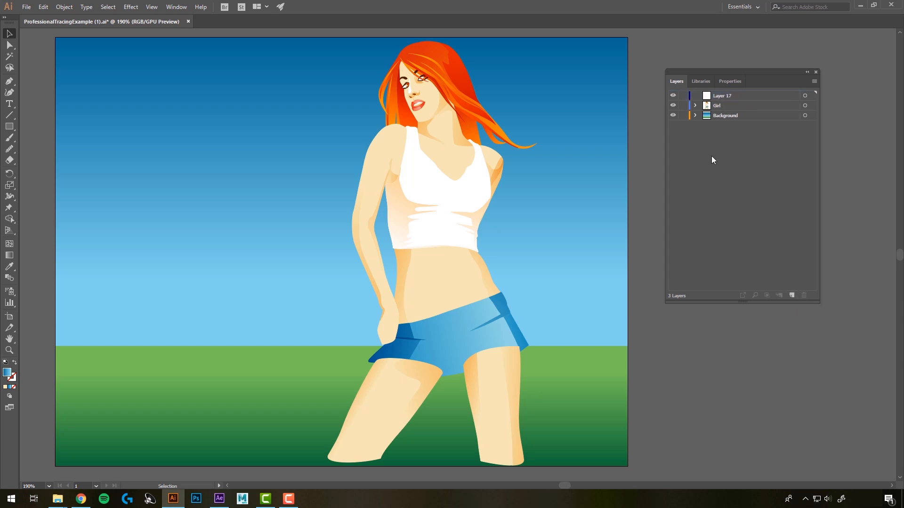
{"action": "double_click", "coordinate": [721, 96]}
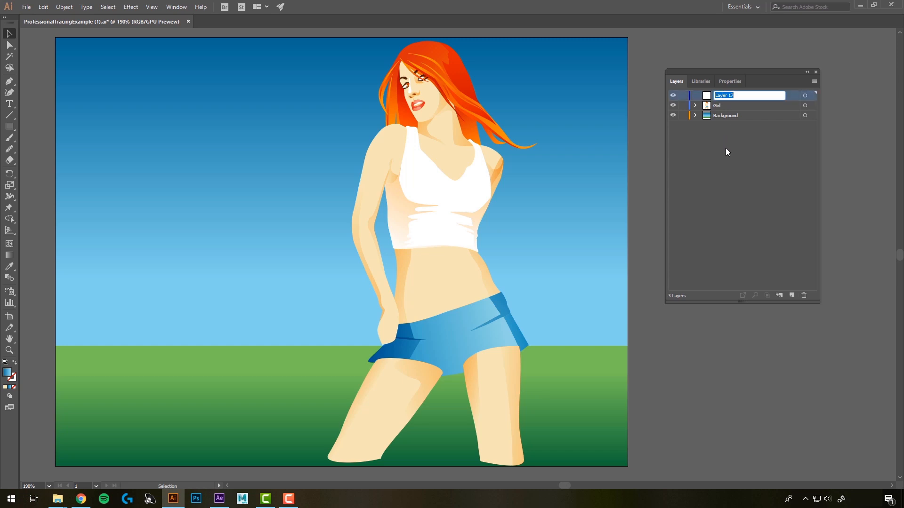
{"action": "type", "text": "Tree"}
{"action": "key", "text": "Return"}
{"action": "left_click", "coordinate": [716, 143]}
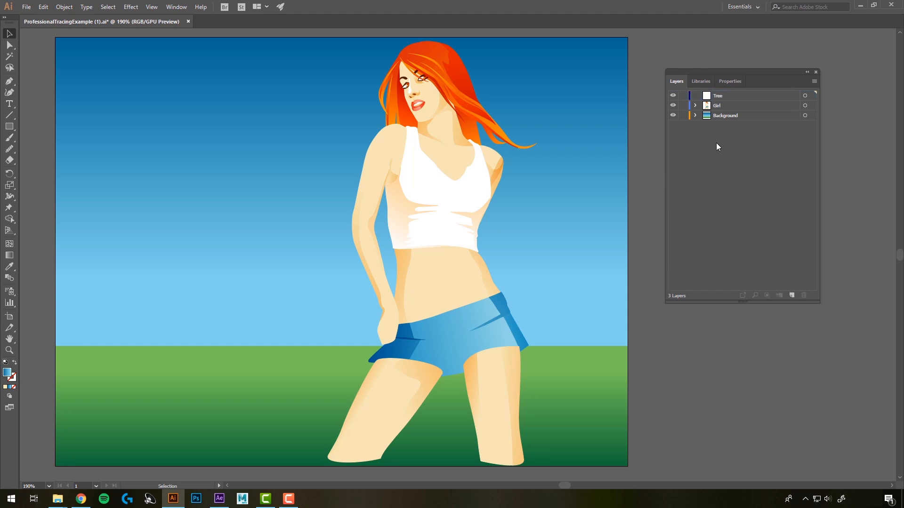
Create a sublayer named Trunk inside the Tree layer
{"action": "left_click", "coordinate": [730, 97]}
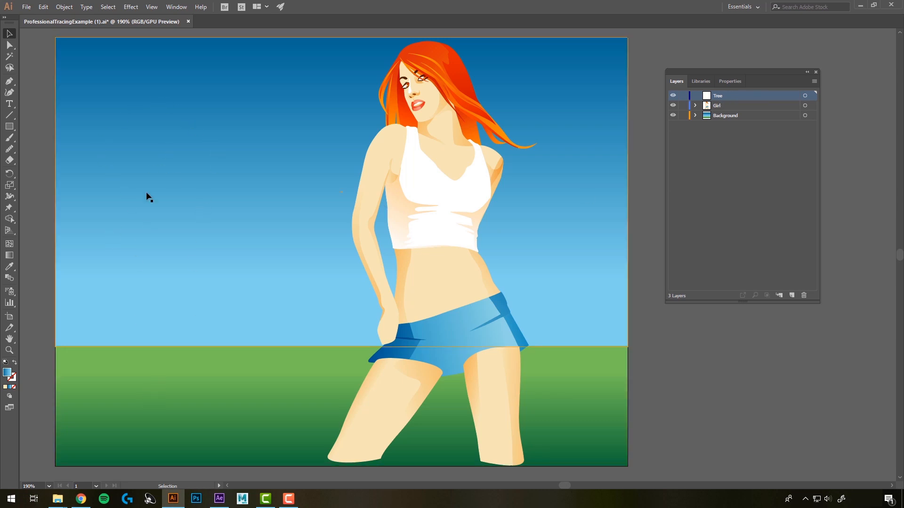
{"action": "left_click", "coordinate": [721, 107]}
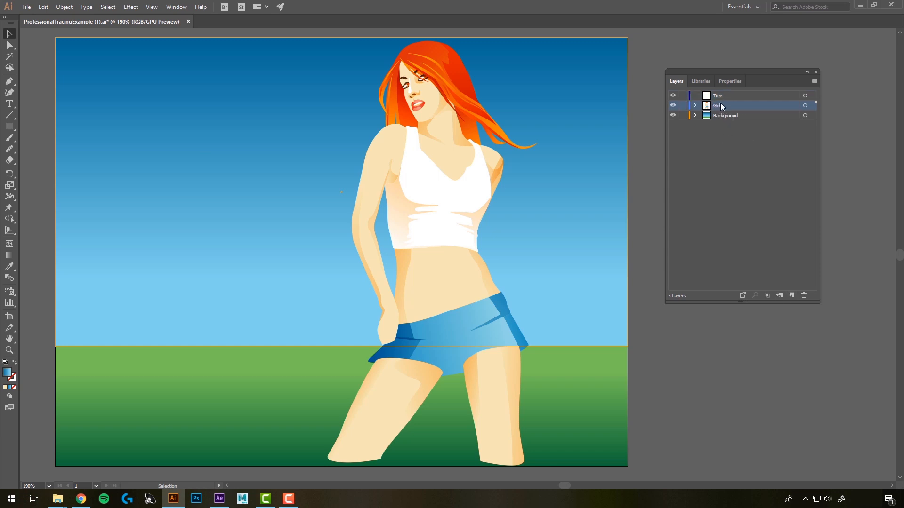
{"action": "left_click", "coordinate": [720, 98]}
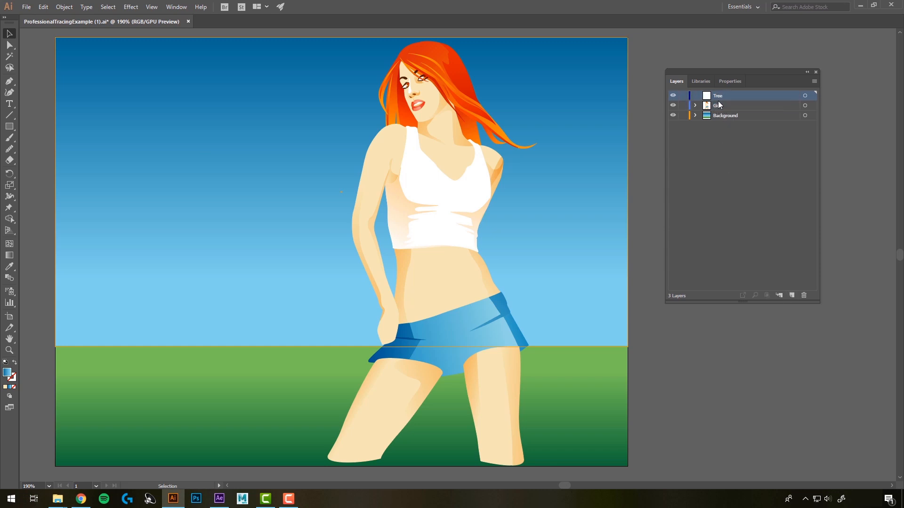
{"action": "left_click", "coordinate": [780, 295]}
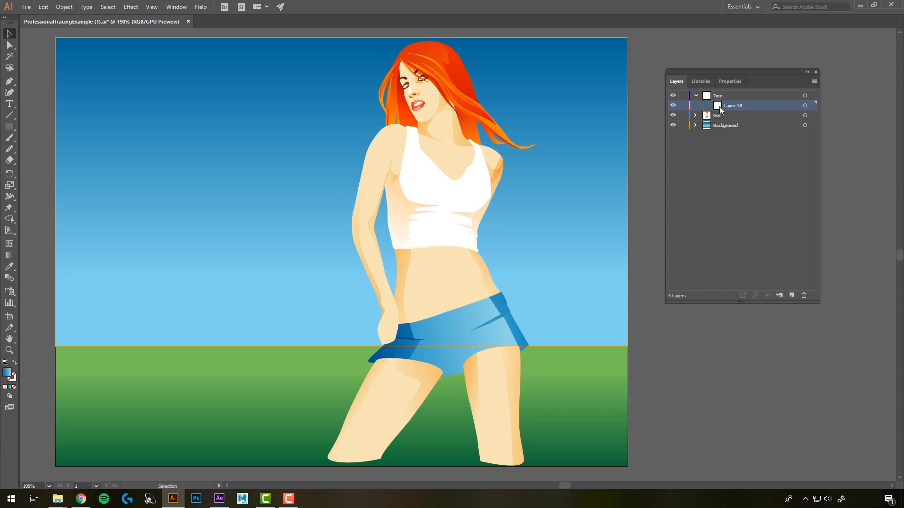
{"action": "double_click", "coordinate": [733, 103]}
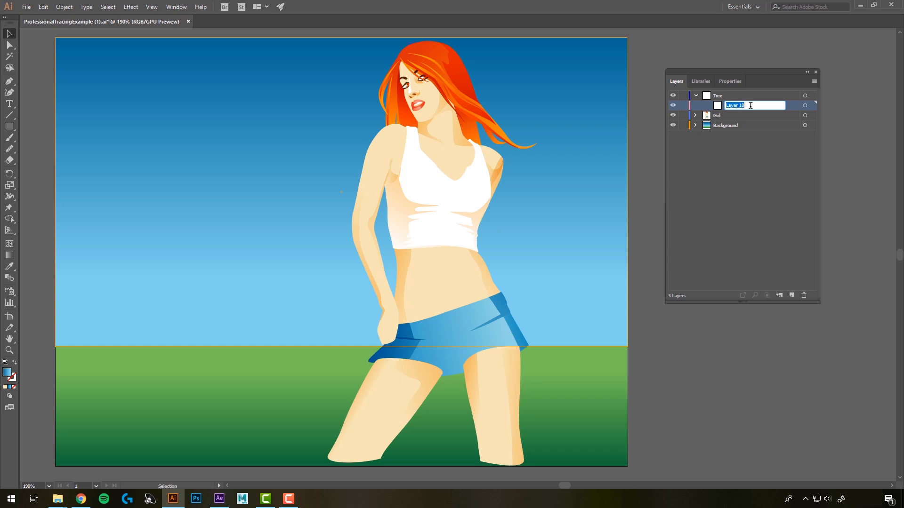
{"action": "type", "text": "Trunk"}
{"action": "left_click", "coordinate": [795, 315]}
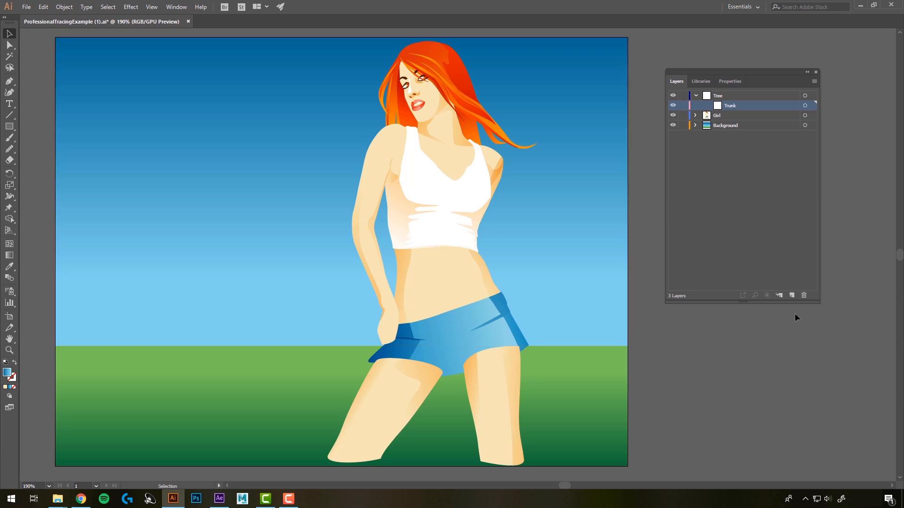
Add a second sublayer named Leafy Part directly under the Tree layer, alongside Trunk
{"action": "left_click", "coordinate": [779, 294]}
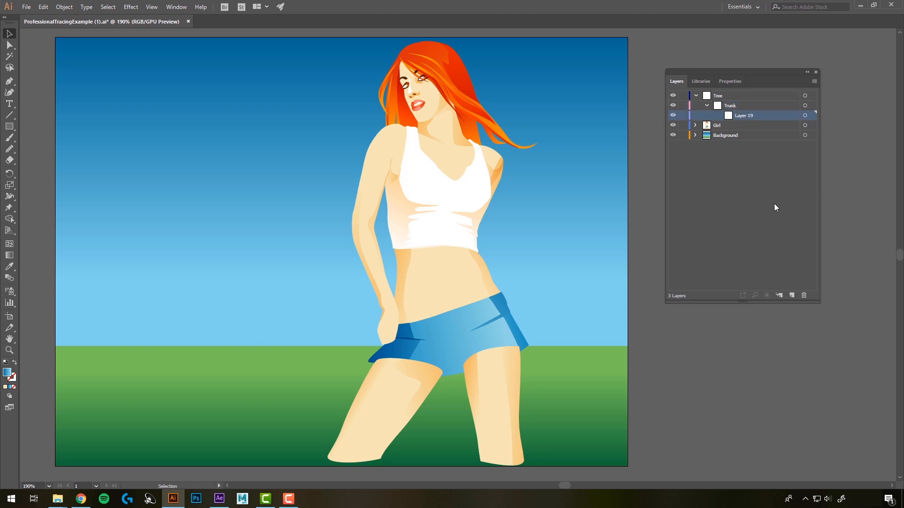
{"action": "key", "text": "ctrl+z"}
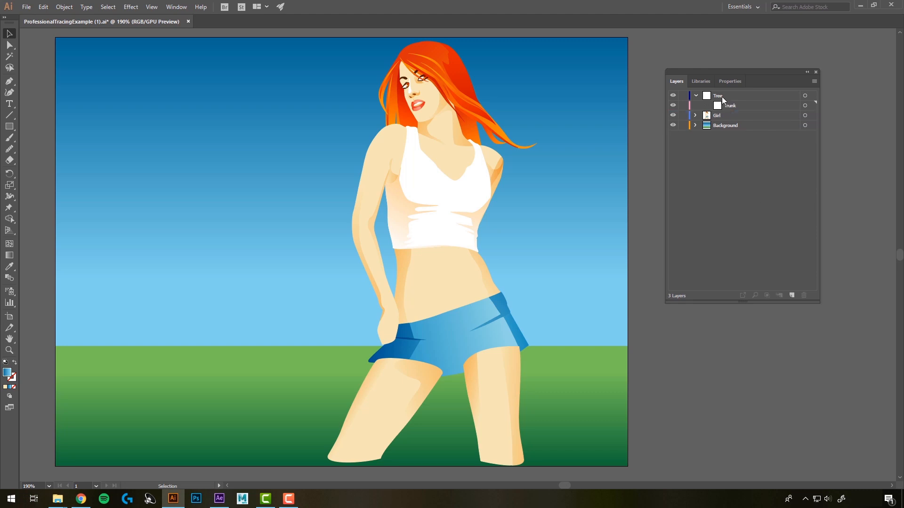
{"action": "left_click", "coordinate": [721, 97]}
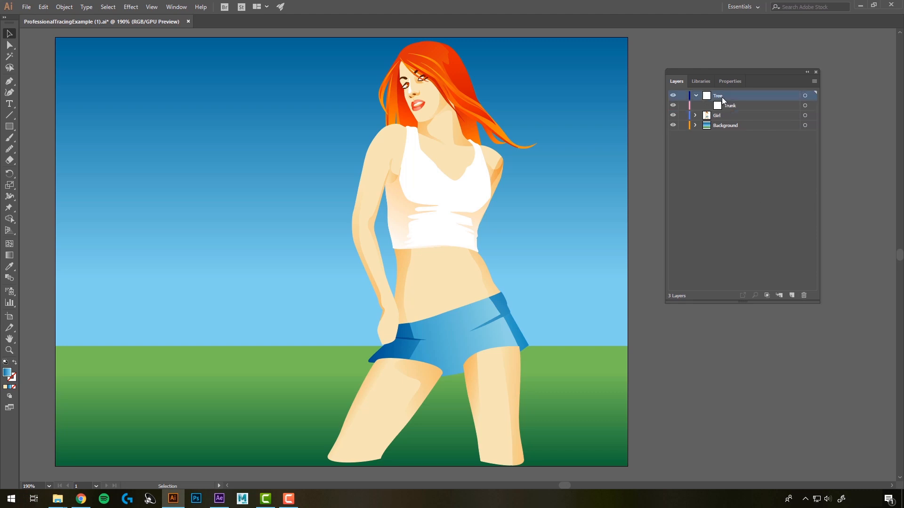
{"action": "left_click", "coordinate": [779, 295]}
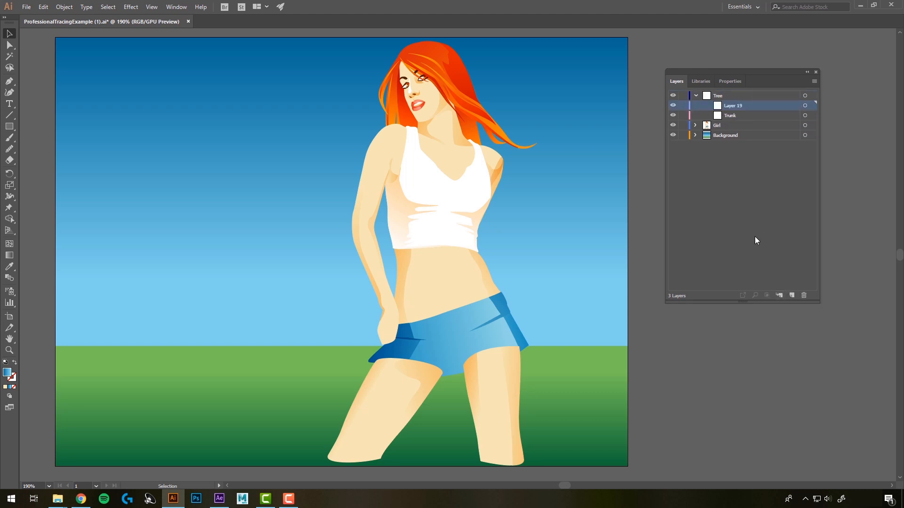
{"action": "double_click", "coordinate": [733, 106]}
{"action": "key", "text": "BackSpace"}
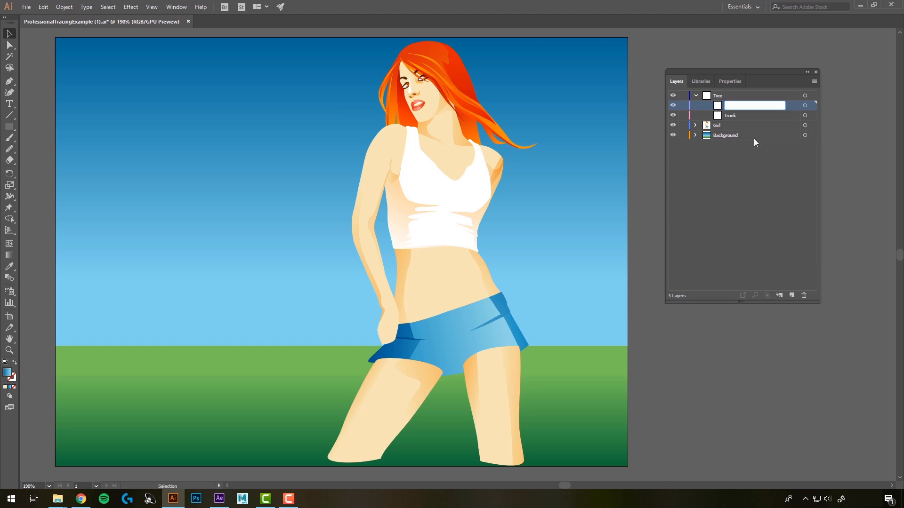
{"action": "type", "text": "Leafy Part"}
{"action": "key", "text": "Return"}
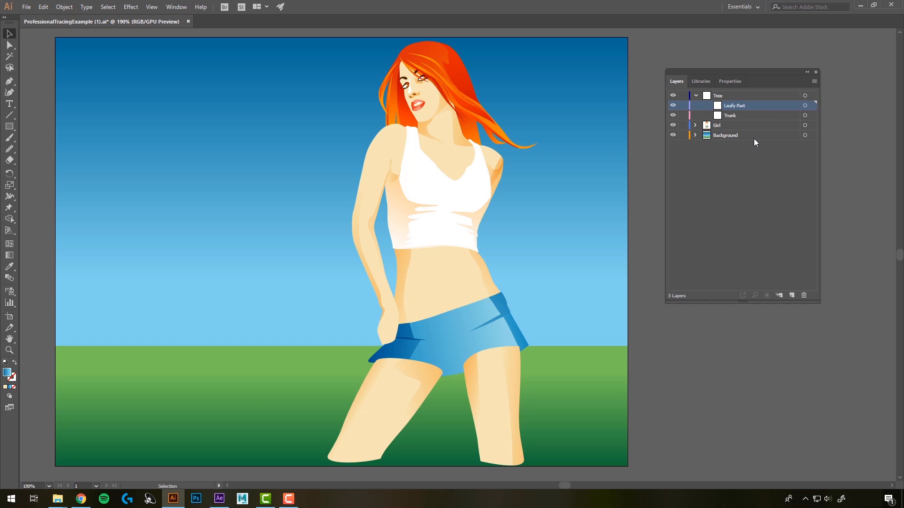
{"action": "left_click", "coordinate": [759, 198]}
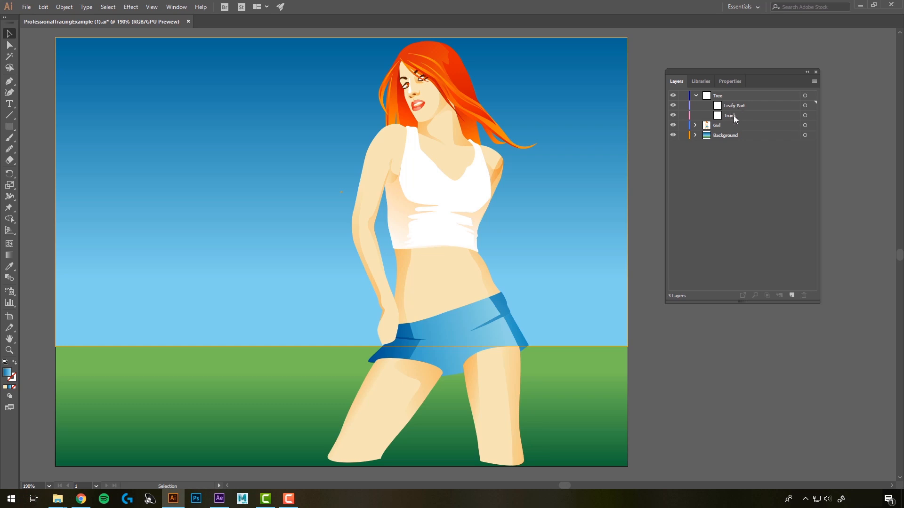
Draw a tall, narrow rectangle with brown fill 875307 on the Trunk sublayer, standing on the horizon left of the girl
{"action": "left_click", "coordinate": [736, 116]}
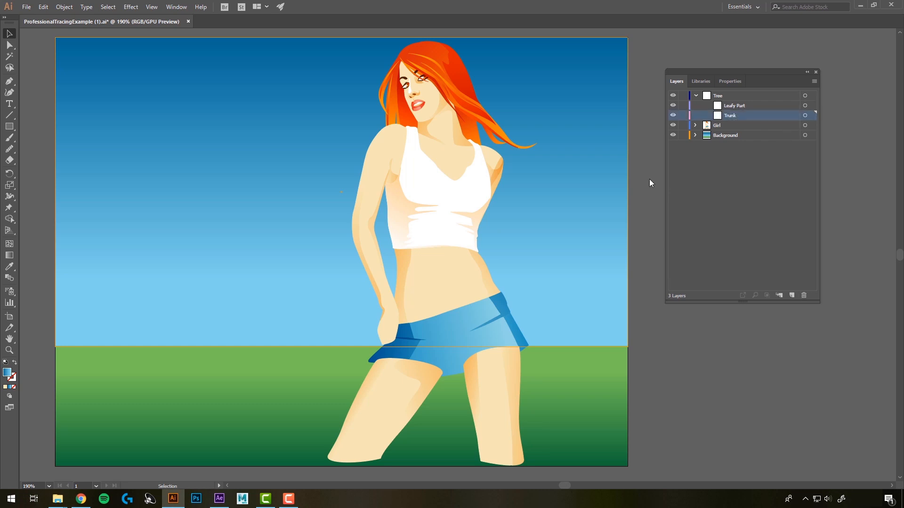
{"action": "left_click", "coordinate": [10, 126]}
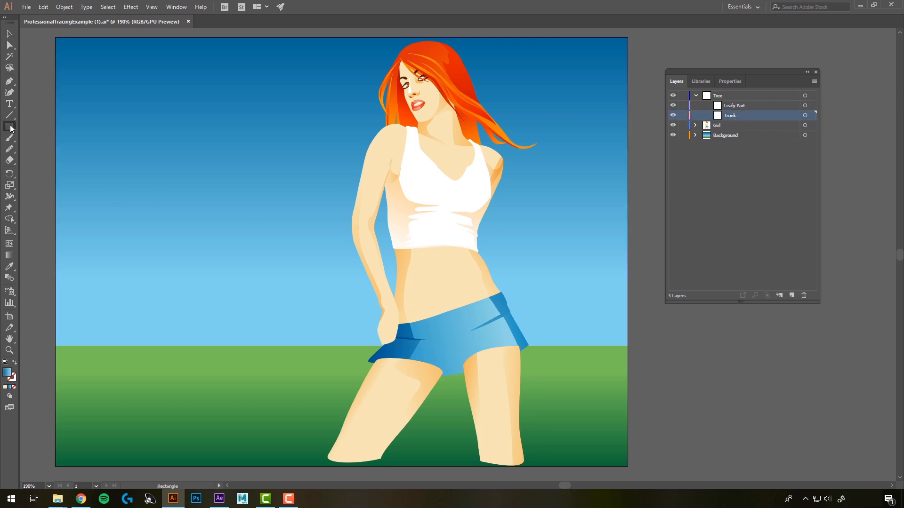
{"action": "double_click", "coordinate": [10, 376]}
{"action": "type", "text": "875307"}
{"action": "left_click", "coordinate": [800, 215]}
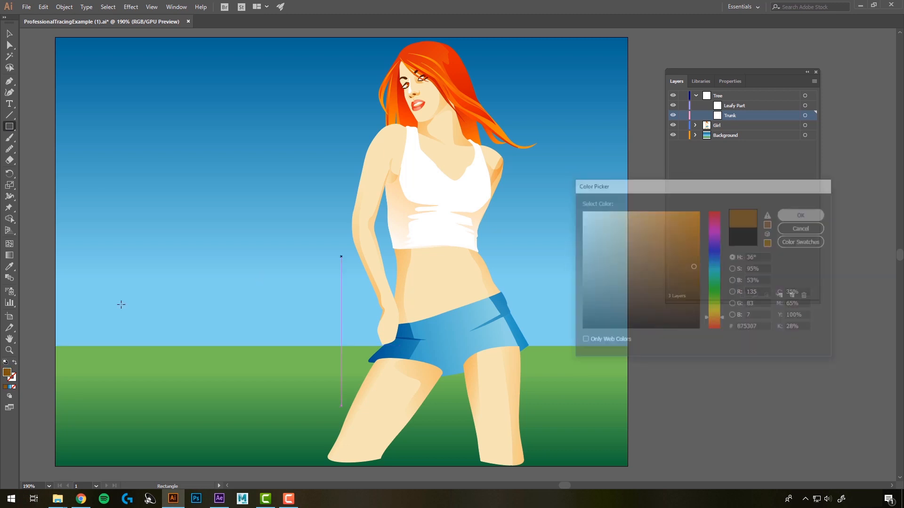
{"action": "mouse_move", "coordinate": [100, 347]}
{"action": "left_mouse_down"}
{"action": "mouse_move", "coordinate": [100, 293]}
{"action": "mouse_move", "coordinate": [135, 248]}
{"action": "mouse_move", "coordinate": [123, 240]}
{"action": "mouse_move", "coordinate": [156, 277]}
{"action": "left_mouse_up"}
{"action": "left_click", "coordinate": [9, 34]}
{"action": "left_click", "coordinate": [699, 383]}
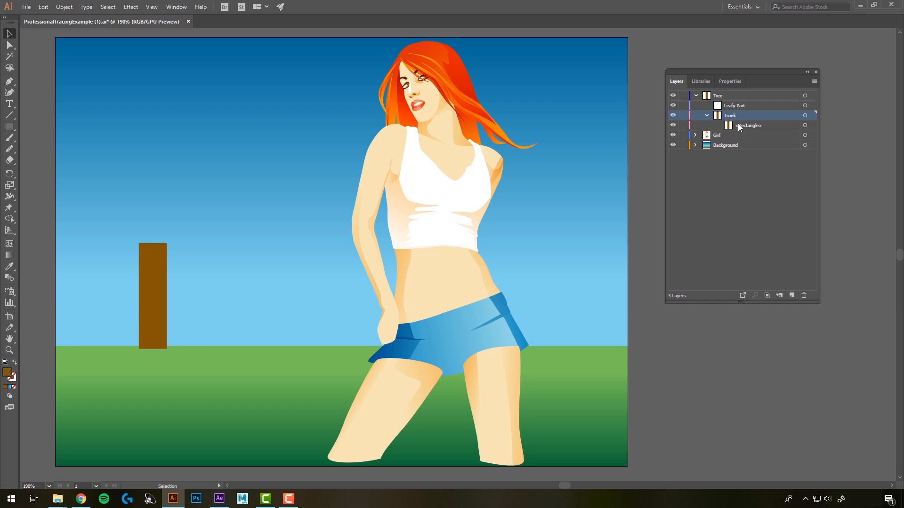
Select the brown rectangle in the Trunk sublayer and rename it Main Trunk
{"action": "left_click", "coordinate": [756, 125]}
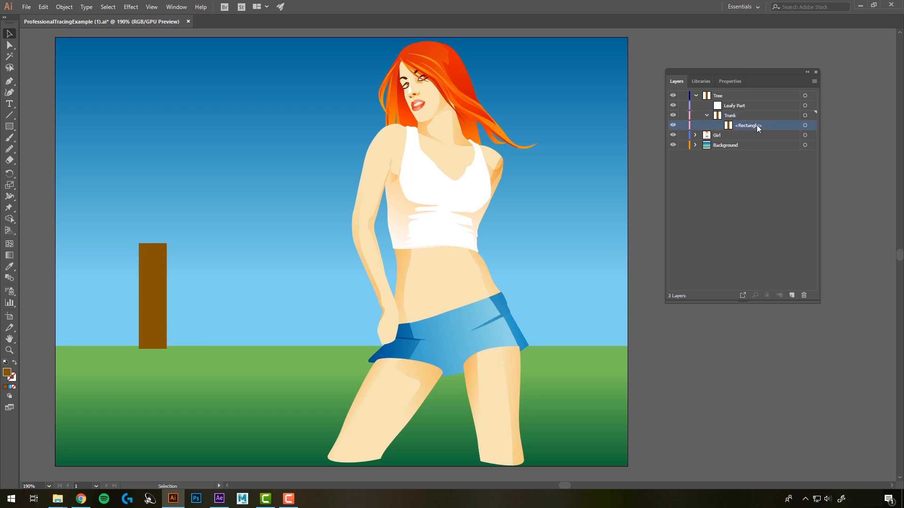
{"action": "left_click", "coordinate": [803, 125]}
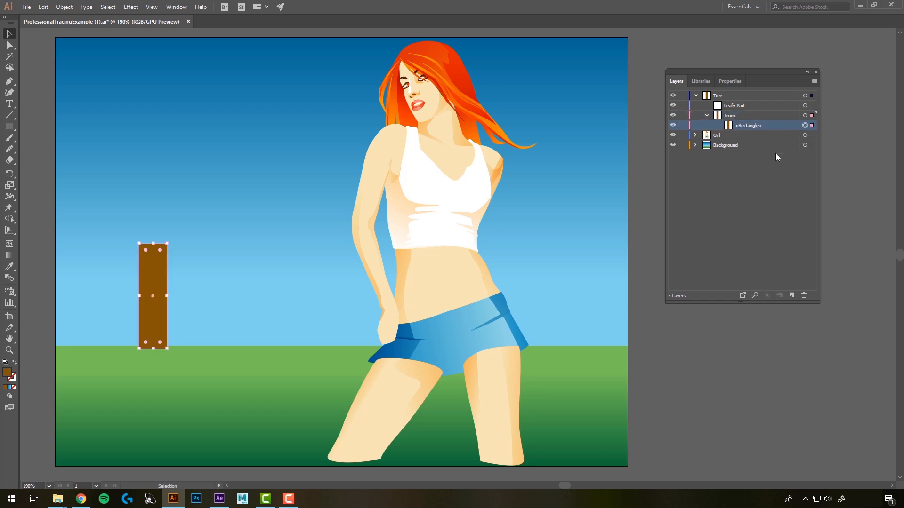
{"action": "double_click", "coordinate": [745, 125]}
{"action": "left_click", "coordinate": [730, 230]}
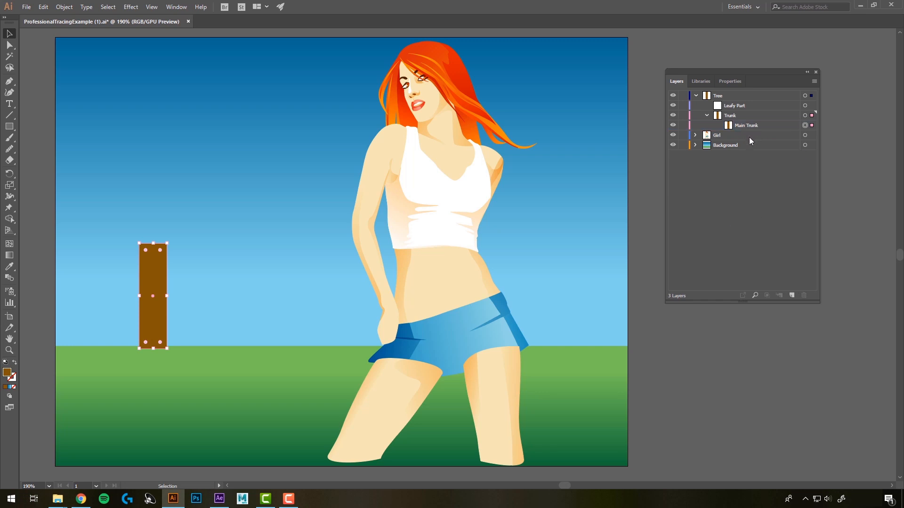
Draw a small upright ellipse on the Trunk sublayer, centred across the brown trunk slightly above its middle
{"action": "left_click", "coordinate": [732, 116]}
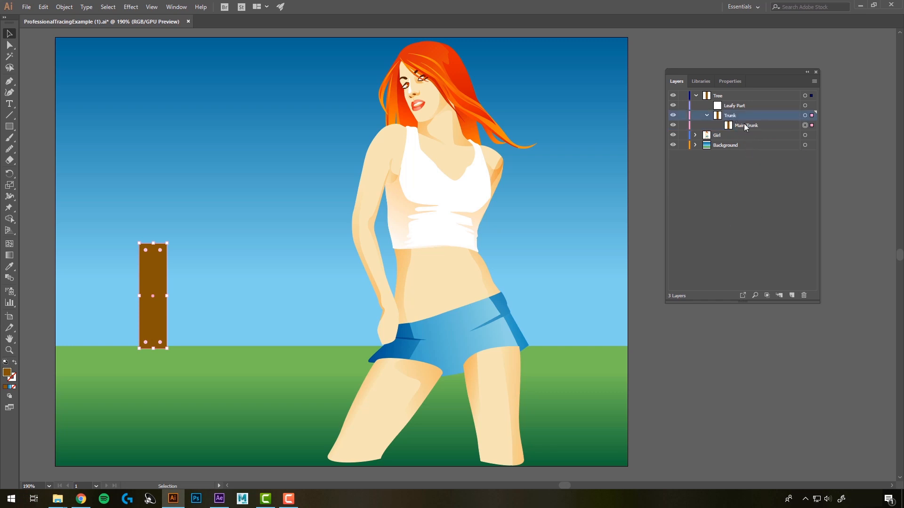
{"action": "left_click", "coordinate": [9, 127]}
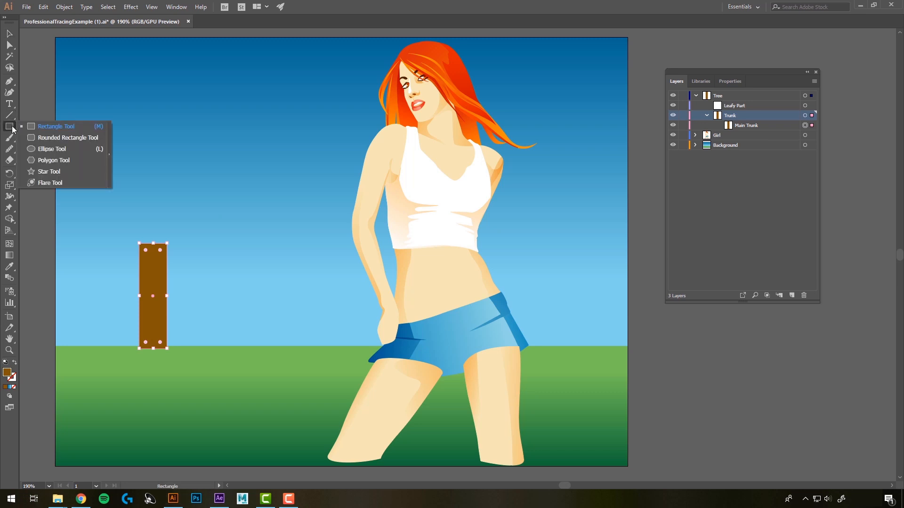
{"action": "left_click", "coordinate": [49, 149]}
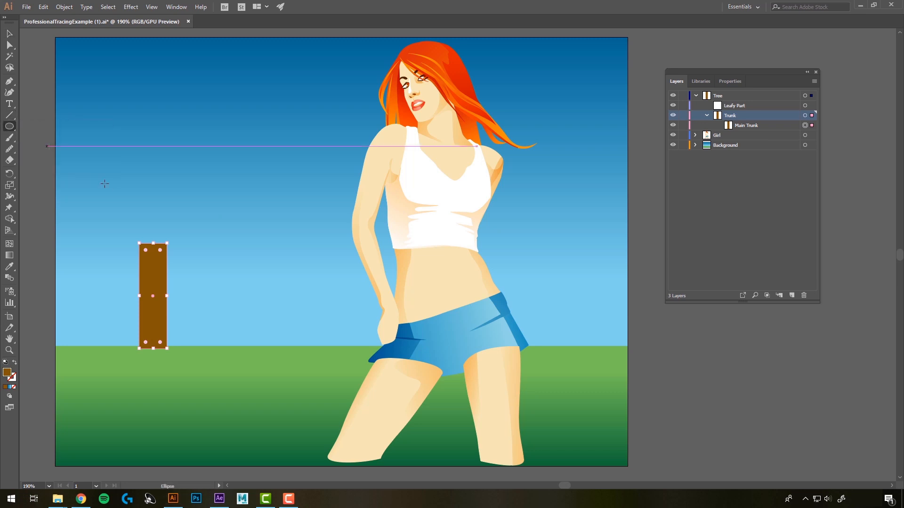
{"action": "mouse_move", "coordinate": [148, 276]}
{"action": "left_mouse_down"}
{"action": "mouse_move", "coordinate": [164, 297]}
{"action": "mouse_move", "coordinate": [152, 283]}
{"action": "left_mouse_up"}
{"action": "key", "text": "v"}
Fill the trunk's ellipse with dark brown 301E07
{"action": "double_click", "coordinate": [9, 373]}
{"action": "left_click", "coordinate": [683, 306]}
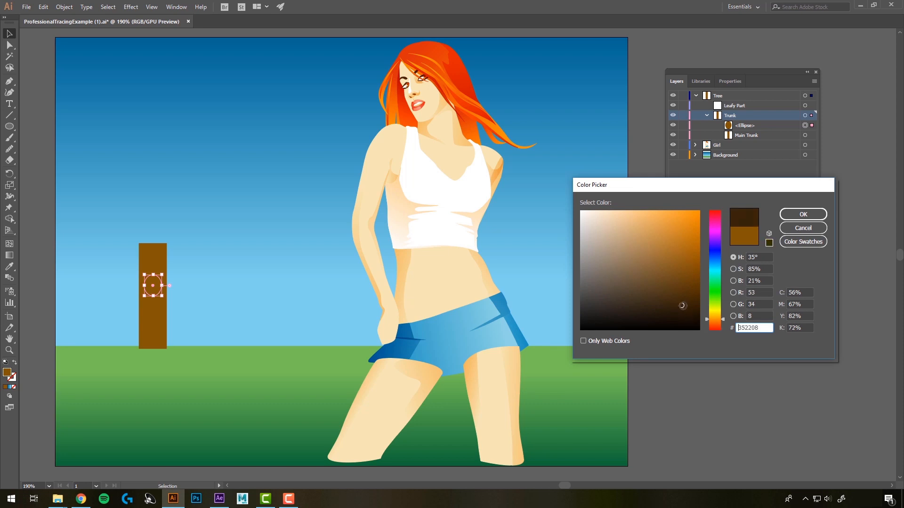
{"action": "left_click", "coordinate": [803, 214]}
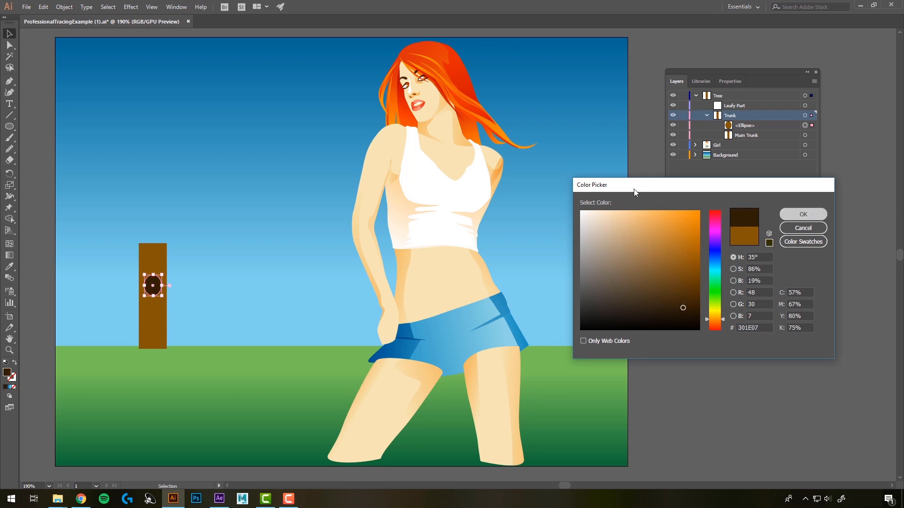
{"action": "left_click", "coordinate": [217, 259]}
{"action": "left_click", "coordinate": [152, 285]}
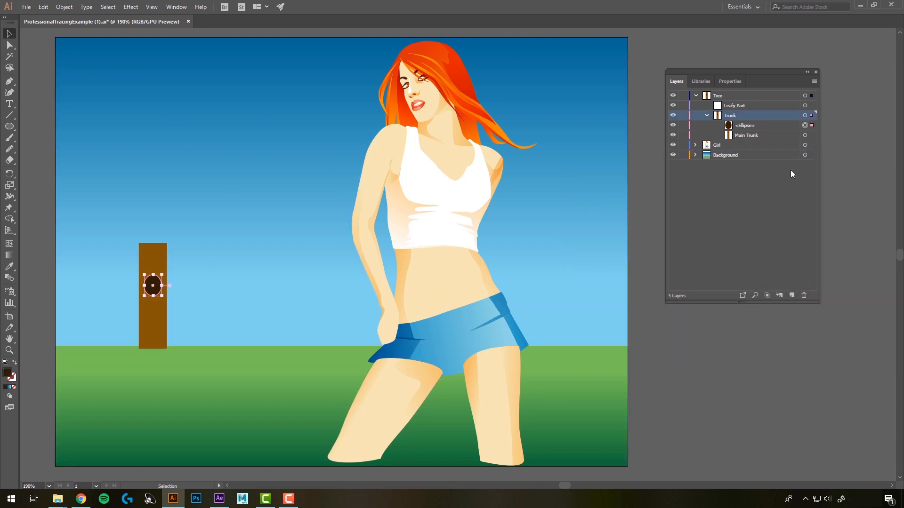
Rename the dark ellipse Hole and collapse the Trunk sublayer
{"action": "double_click", "coordinate": [746, 126]}
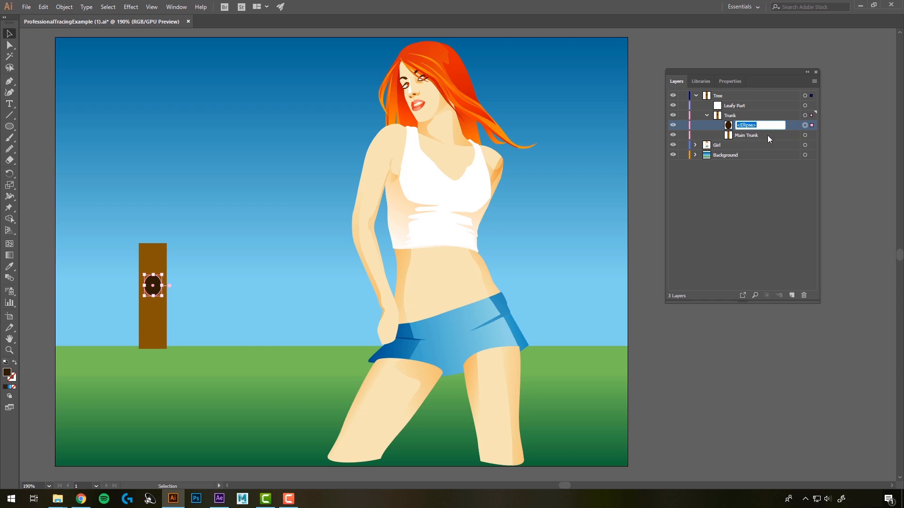
{"action": "type", "text": "Hole"}
{"action": "key", "text": "Return"}
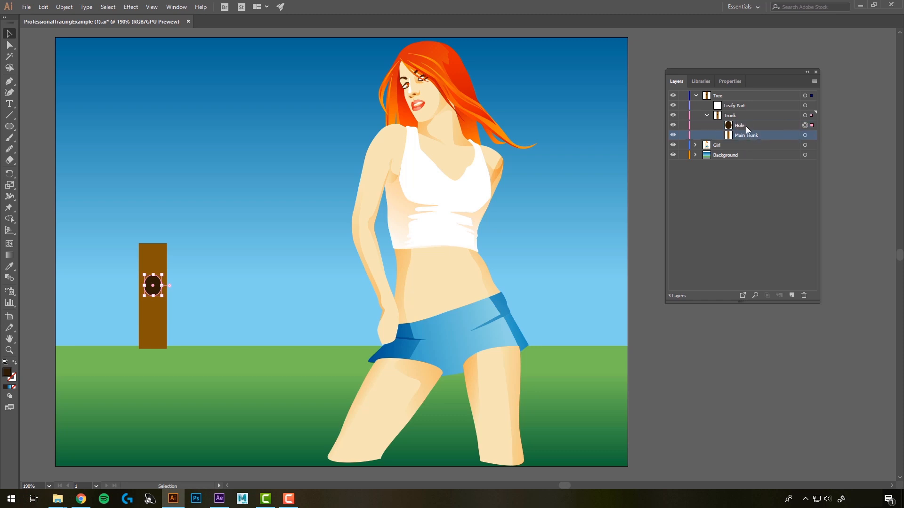
{"action": "left_click", "coordinate": [706, 116]}
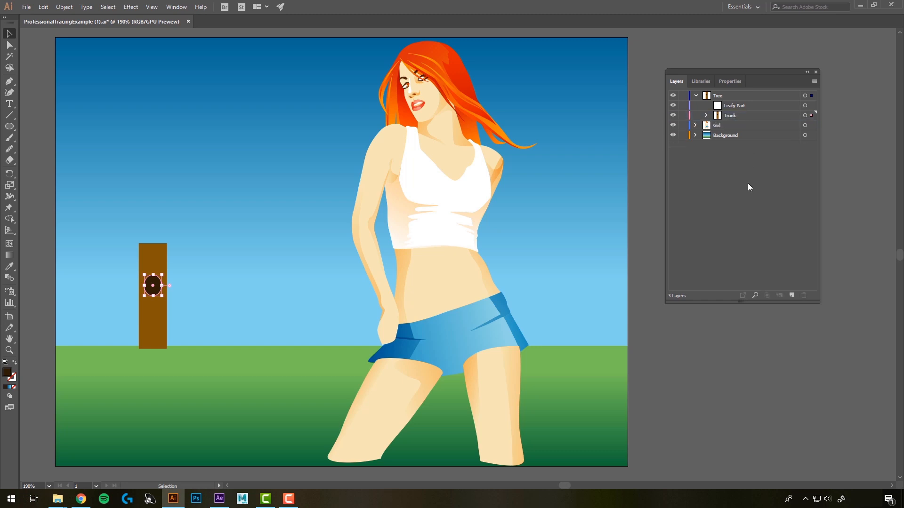
Select everything on the Trunk sublayer, examine which objects it contains, and deselect the artwork
{"action": "left_click", "coordinate": [242, 303]}
{"action": "left_click", "coordinate": [715, 400]}
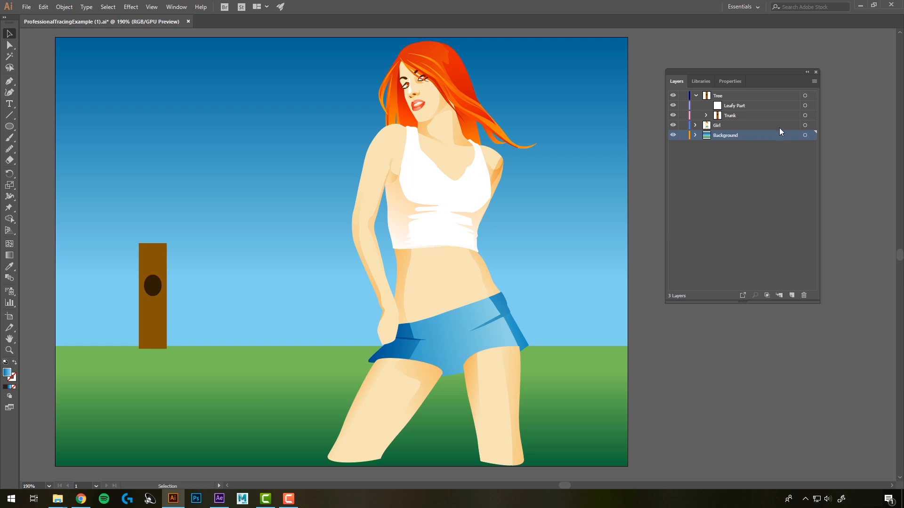
{"action": "left_click", "coordinate": [805, 115]}
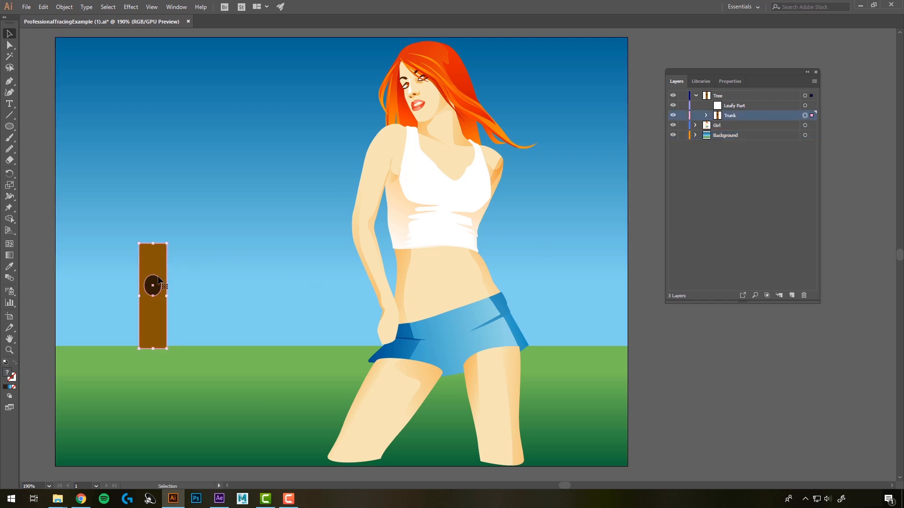
{"action": "left_click", "coordinate": [746, 190]}
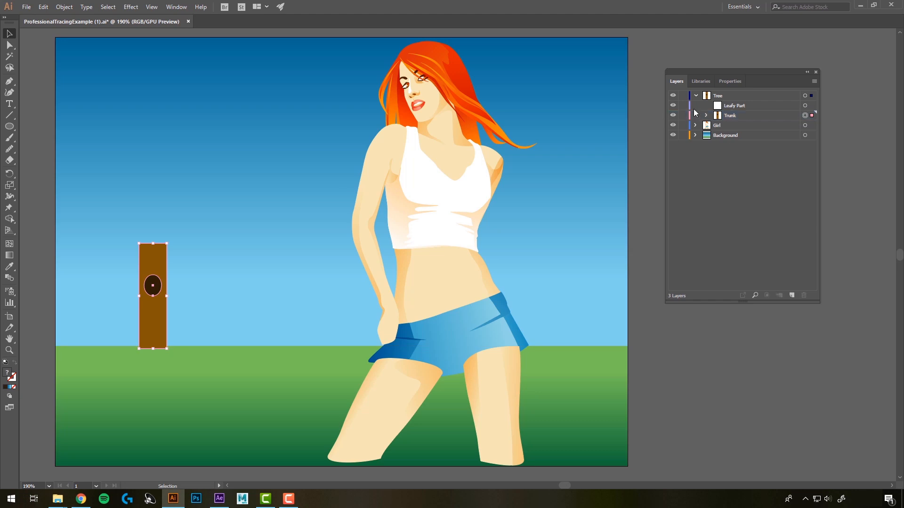
{"action": "left_click", "coordinate": [705, 115]}
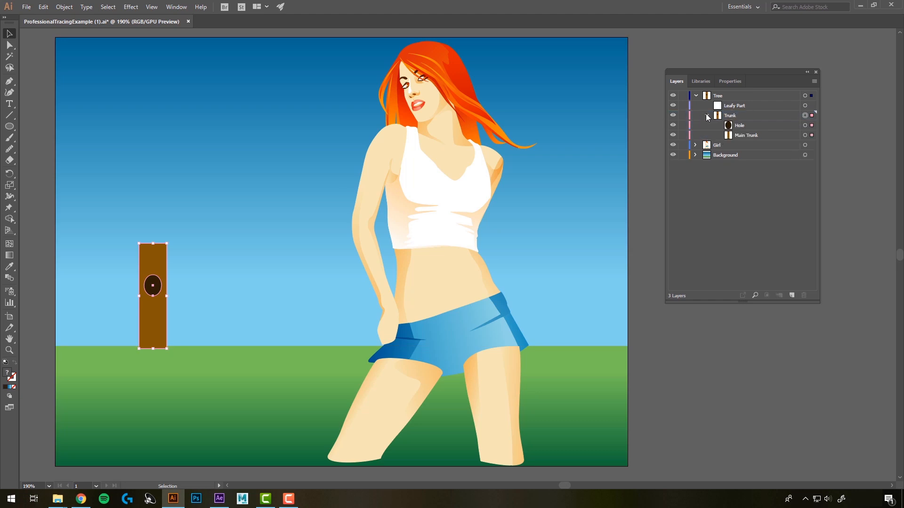
{"action": "left_click", "coordinate": [706, 115]}
{"action": "left_click", "coordinate": [720, 116]}
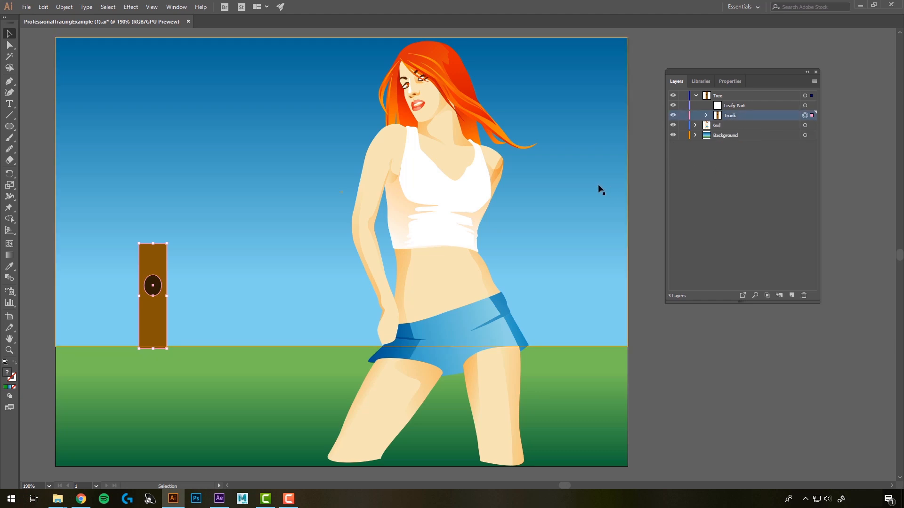
{"action": "left_click", "coordinate": [644, 138]}
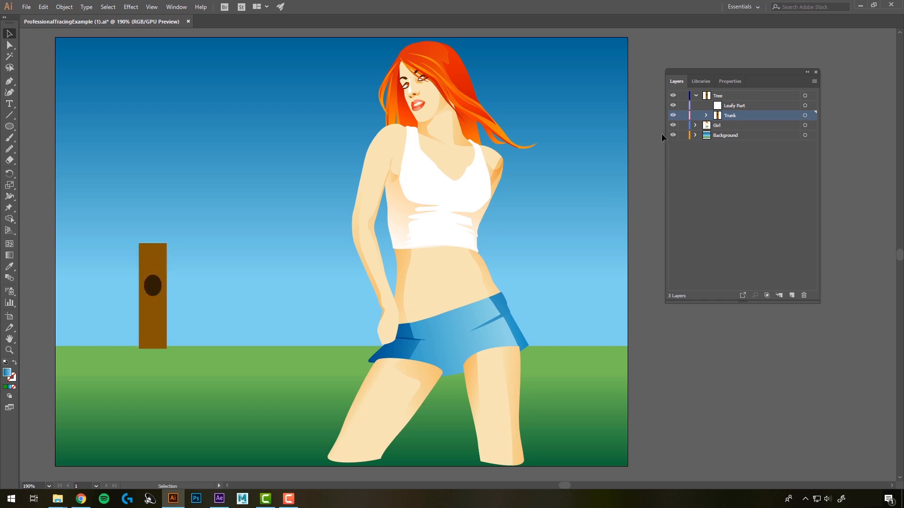
Make the Leafy Part sublayer active and set the Ellipse tool's fill to bright green 00BC00
{"action": "left_click", "coordinate": [735, 106]}
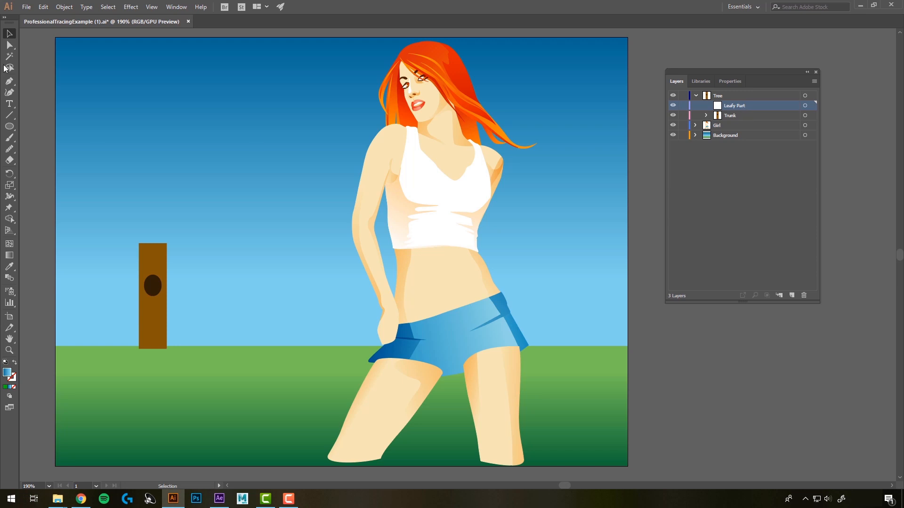
{"action": "left_click", "coordinate": [9, 126]}
{"action": "double_click", "coordinate": [7, 373]}
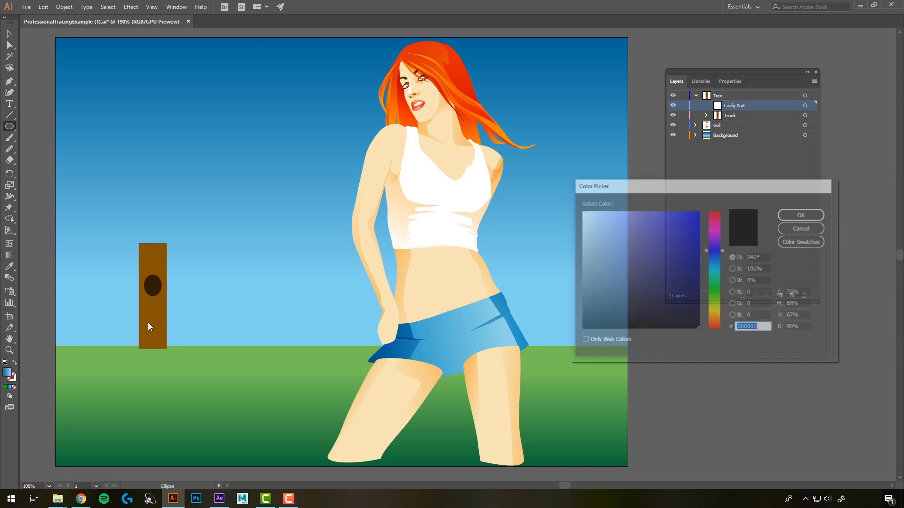
{"action": "left_click", "coordinate": [715, 287]}
{"action": "left_click", "coordinate": [699, 236]}
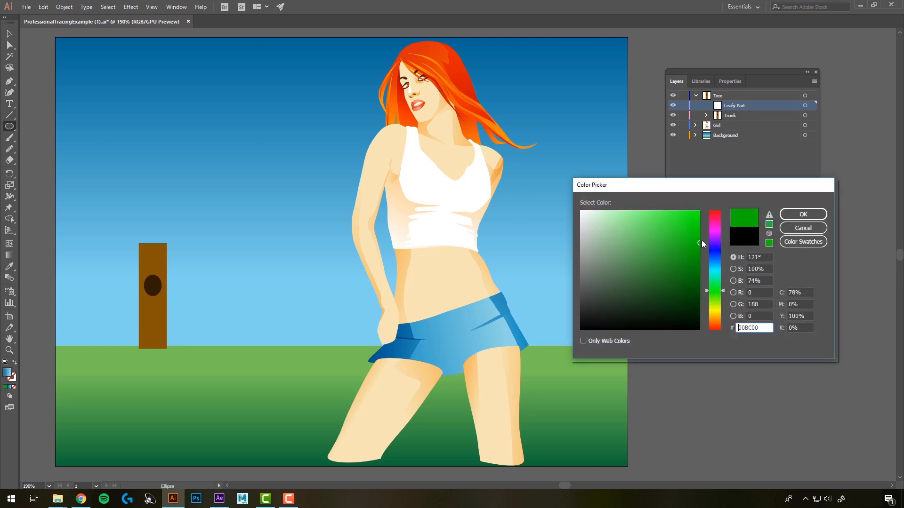
{"action": "left_click", "coordinate": [802, 214]}
Draw seven overlapping green ellipses on the Leafy Part sublayer, forming a rounded tree crown over the top of the trunk
{"action": "left_click_drag", "start_coordinate": [154, 205], "coordinate": [210, 259]}
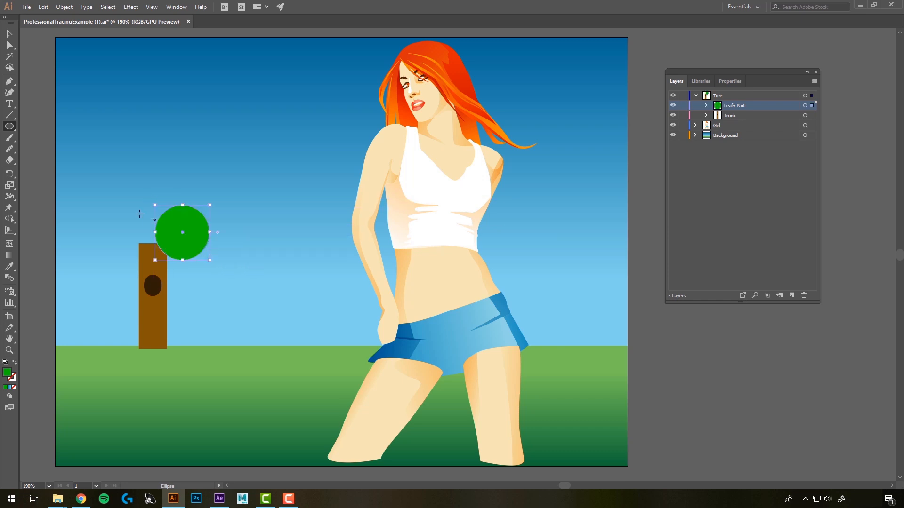
{"action": "left_click_drag", "start_coordinate": [112, 206], "coordinate": [164, 257]}
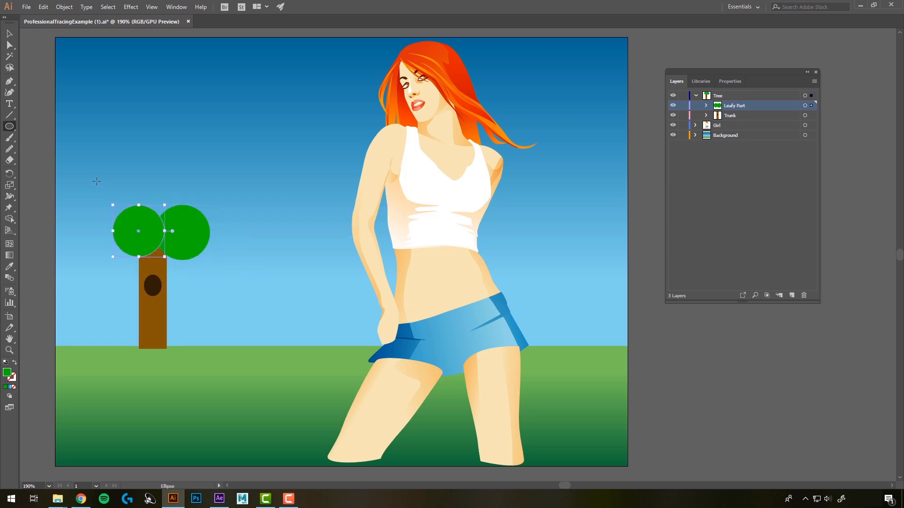
{"action": "left_click_drag", "start_coordinate": [86, 179], "coordinate": [140, 232]}
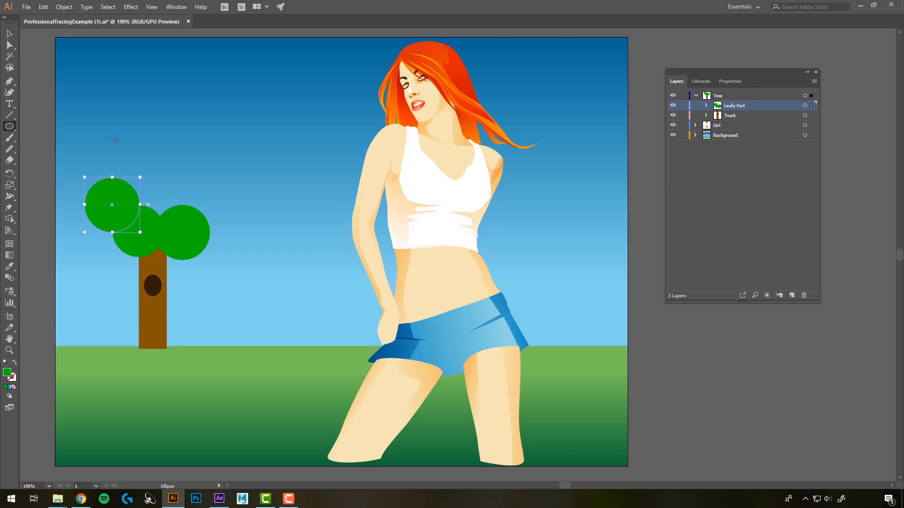
{"action": "left_click_drag", "start_coordinate": [115, 136], "coordinate": [162, 197]}
{"action": "left_click_drag", "start_coordinate": [192, 171], "coordinate": [128, 222]}
{"action": "left_click_drag", "start_coordinate": [218, 136], "coordinate": [153, 189]}
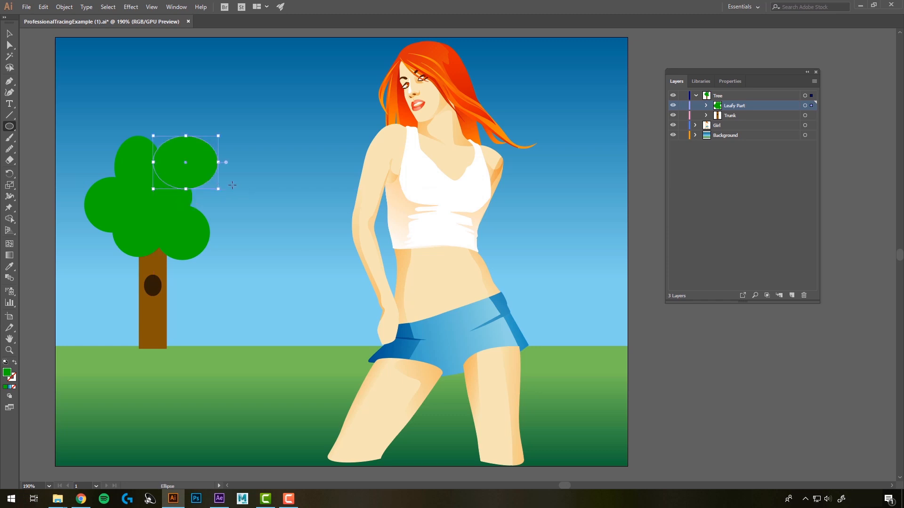
{"action": "left_click_drag", "start_coordinate": [224, 216], "coordinate": [177, 169]}
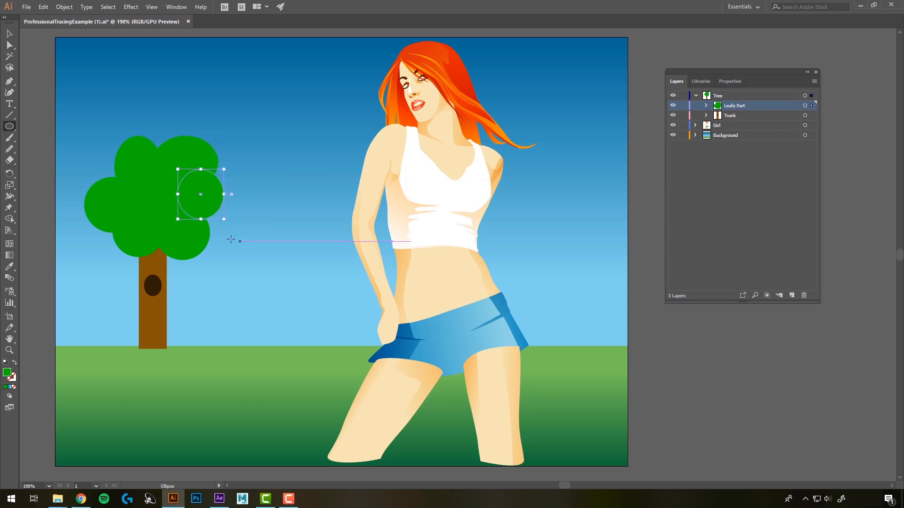
{"action": "key", "text": "v"}
{"action": "left_click", "coordinate": [237, 107]}
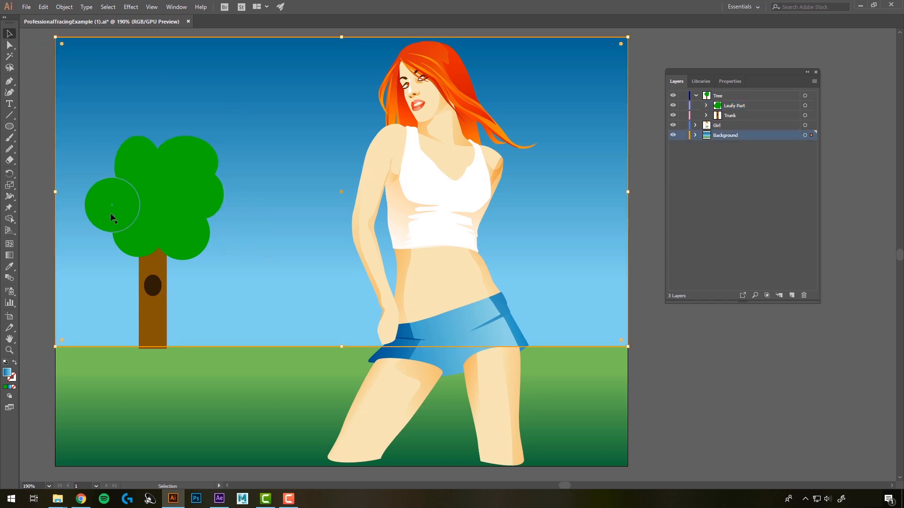
Examine the objects inside the Leafy Part and Trunk sublayers, and collapse both sublayers and the Tree layer
{"action": "left_click", "coordinate": [734, 107]}
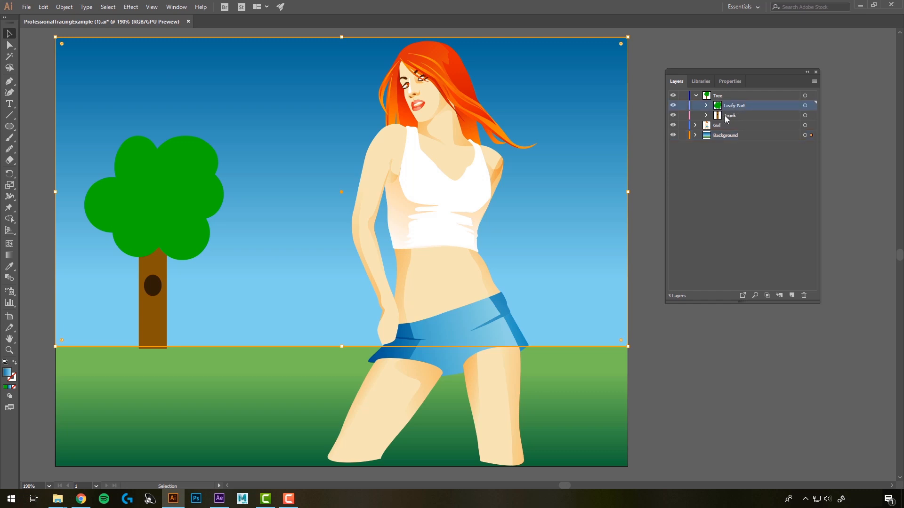
{"action": "left_click", "coordinate": [706, 106]}
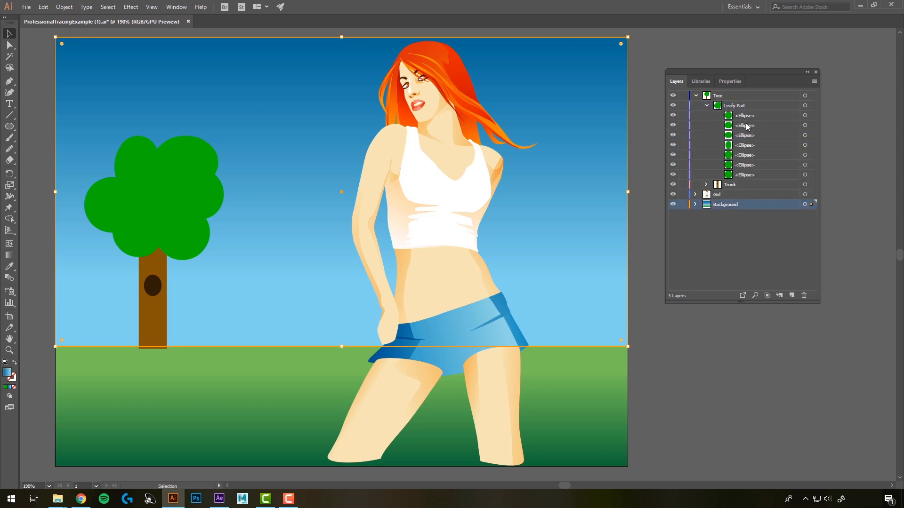
{"action": "left_click", "coordinate": [743, 116]}
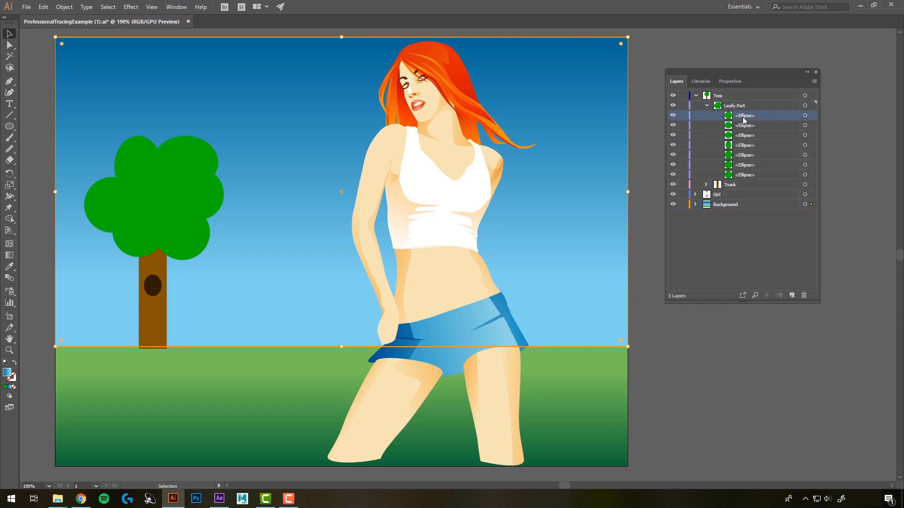
{"action": "left_click", "coordinate": [705, 184]}
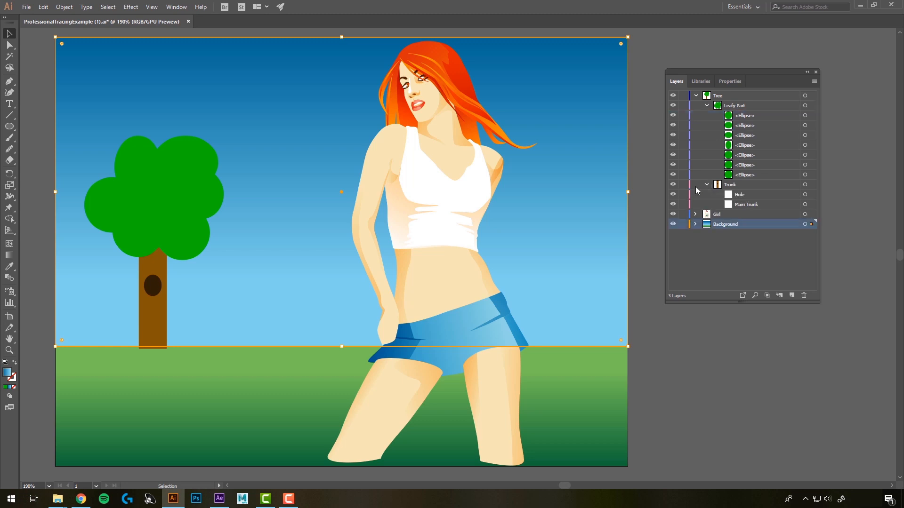
{"action": "left_click", "coordinate": [746, 125]}
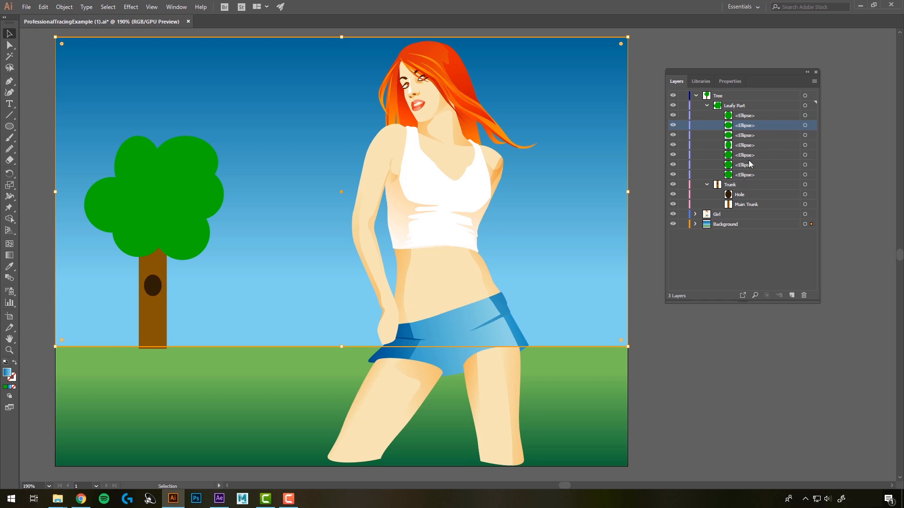
{"action": "left_click", "coordinate": [707, 105]}
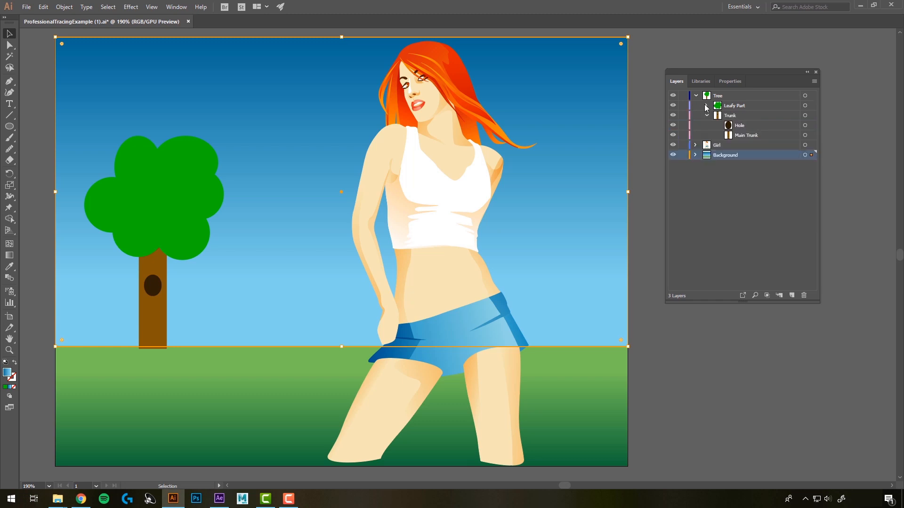
{"action": "left_click", "coordinate": [706, 115]}
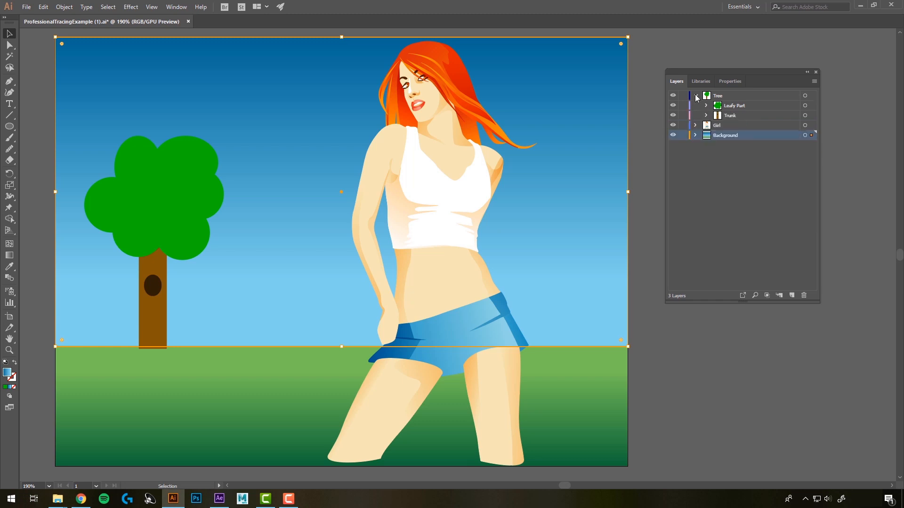
{"action": "left_click", "coordinate": [696, 95]}
{"action": "left_click", "coordinate": [706, 144]}
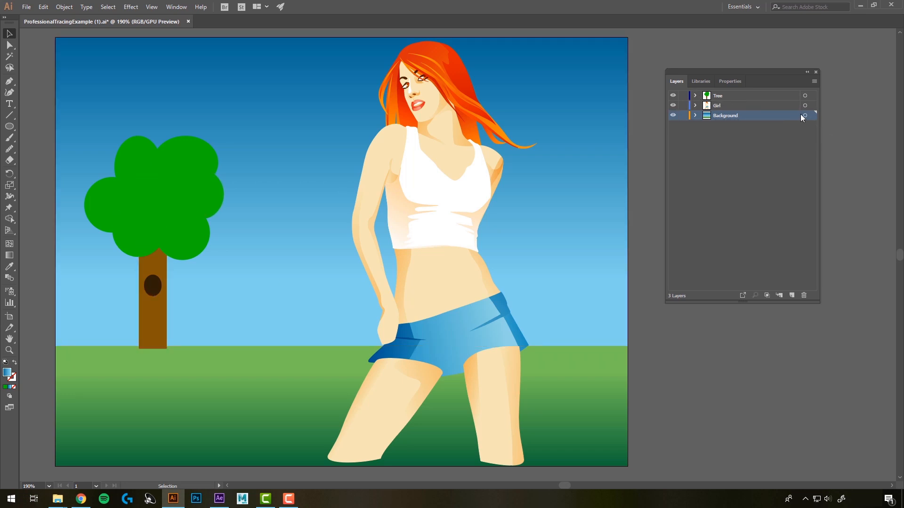
Select all artwork on the Tree layer, shift it slightly to the right, and collapse the layer
{"action": "left_click", "coordinate": [805, 96]}
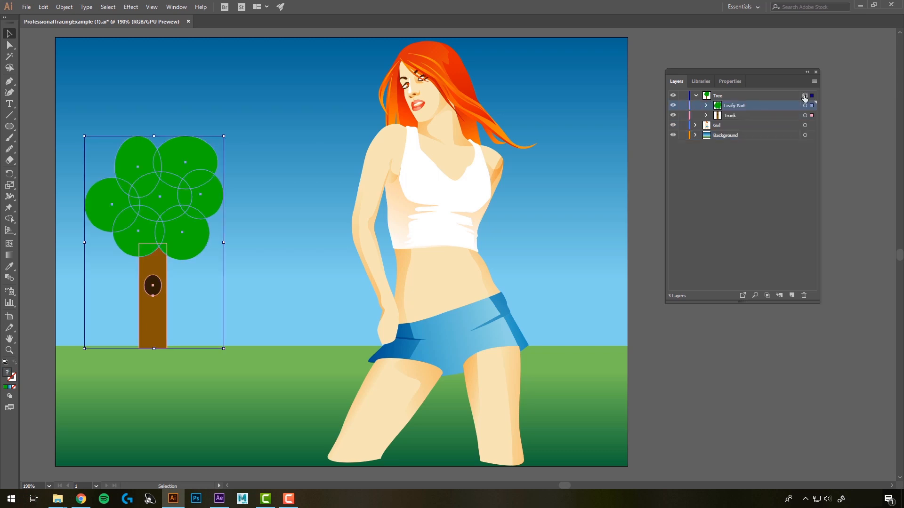
{"action": "mouse_move", "coordinate": [193, 255]}
{"action": "left_mouse_down"}
{"action": "mouse_move", "coordinate": [295, 244]}
{"action": "mouse_move", "coordinate": [203, 254]}
{"action": "left_mouse_up"}
{"action": "left_click", "coordinate": [719, 423]}
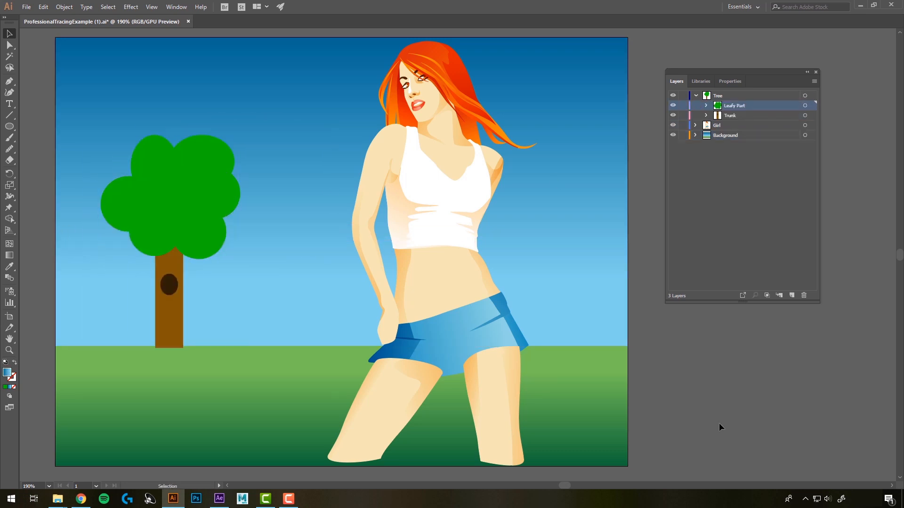
{"action": "left_click", "coordinate": [696, 96]}
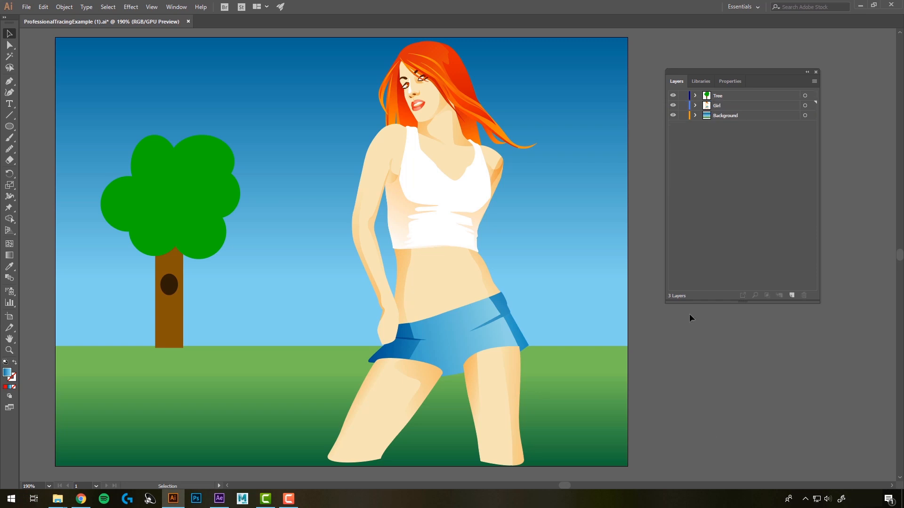
Move the whole tree to the right until its crown overlaps the girl's bent arm
{"action": "left_click", "coordinate": [720, 97]}
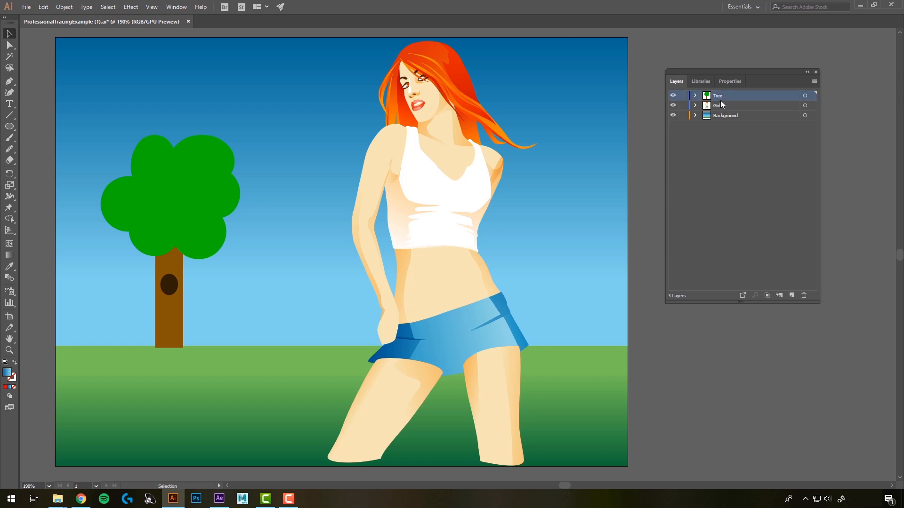
{"action": "left_click", "coordinate": [805, 95]}
{"action": "left_click_drag", "start_coordinate": [195, 240], "coordinate": [342, 258]}
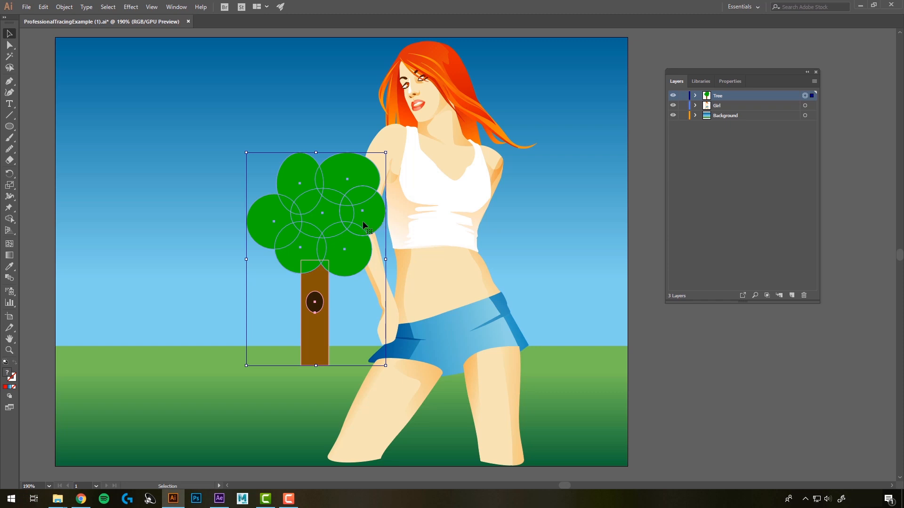
{"action": "left_click_drag", "start_coordinate": [370, 218], "coordinate": [364, 216]}
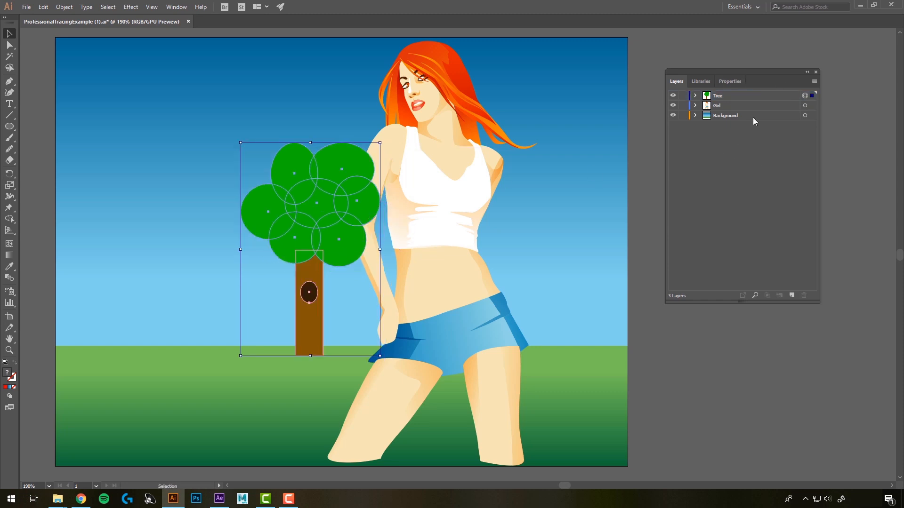
{"action": "left_click", "coordinate": [648, 171]}
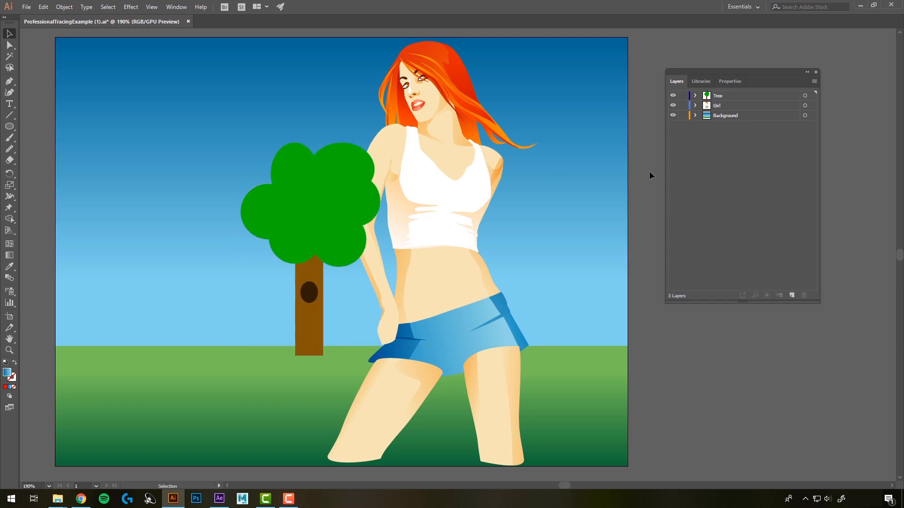
Try placing the Tree layer inside the Girl layer and undo the move
{"action": "left_click", "coordinate": [806, 95]}
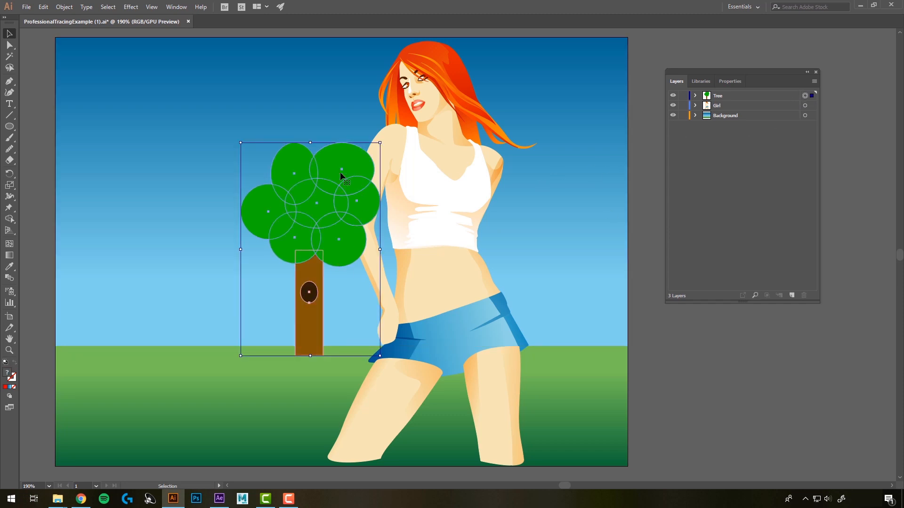
{"action": "left_click", "coordinate": [718, 97]}
{"action": "left_click_drag", "start_coordinate": [719, 97], "coordinate": [723, 106]}
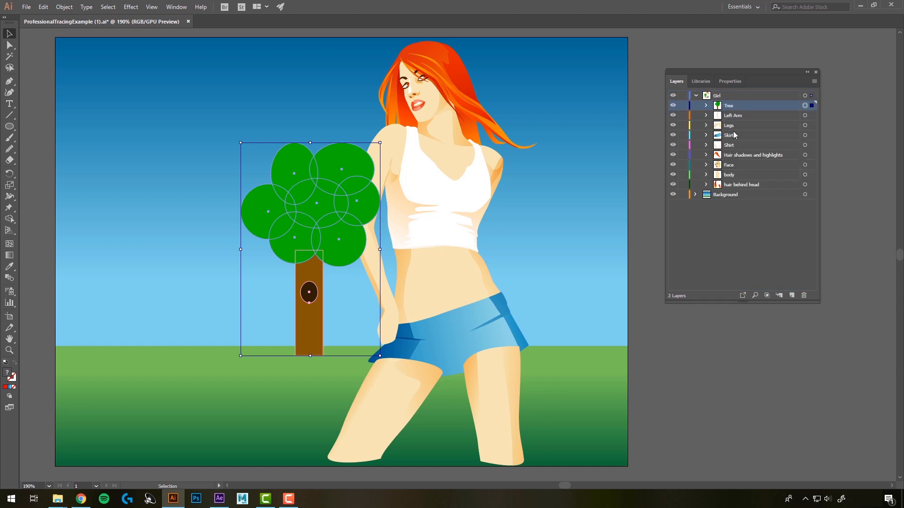
{"action": "key", "text": "ctrl+z"}
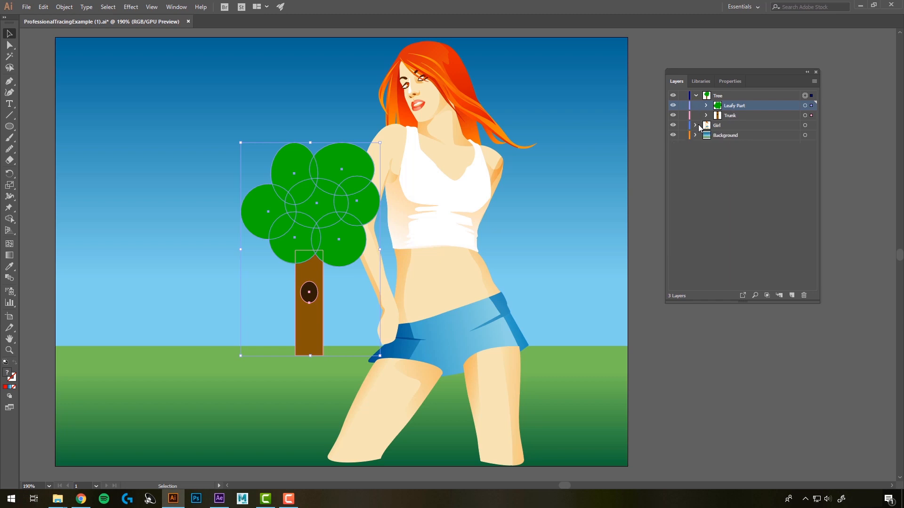
Move the Tree layer between the Girl and Background layers, collapse it, and deselect the artwork
{"action": "left_click", "coordinate": [695, 96]}
{"action": "left_click", "coordinate": [723, 99]}
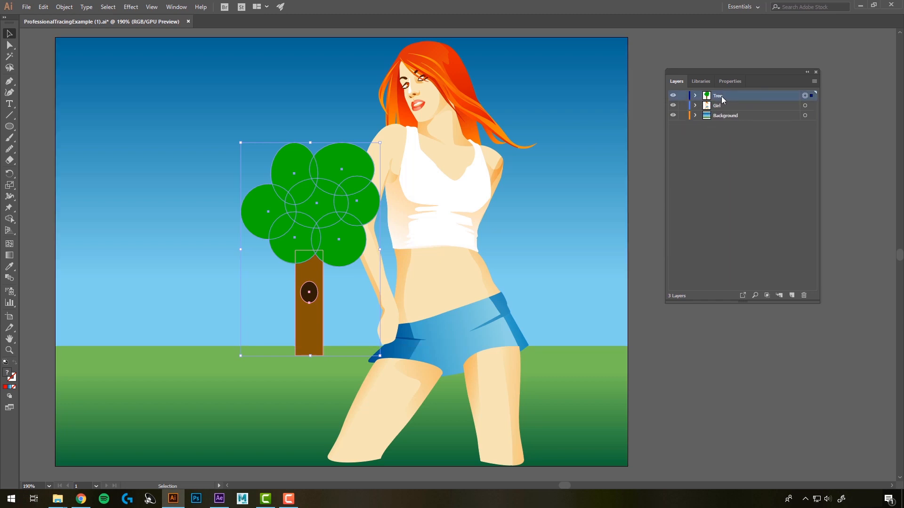
{"action": "left_click_drag", "start_coordinate": [720, 99], "coordinate": [722, 107]}
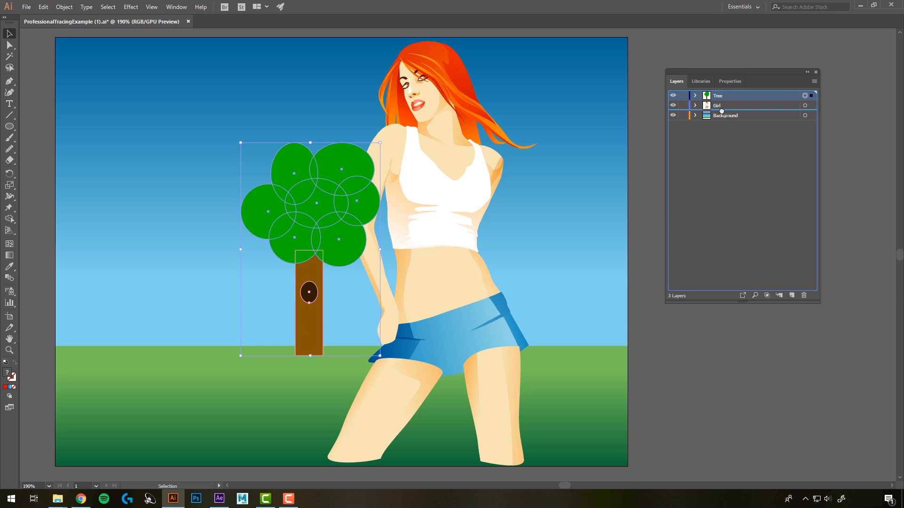
{"action": "left_click_drag", "start_coordinate": [721, 111], "coordinate": [723, 113]}
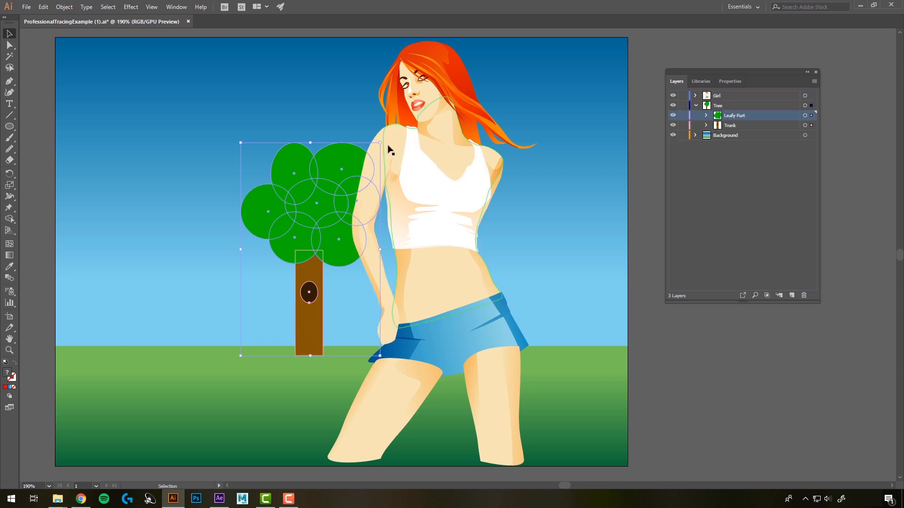
{"action": "left_click", "coordinate": [695, 106]}
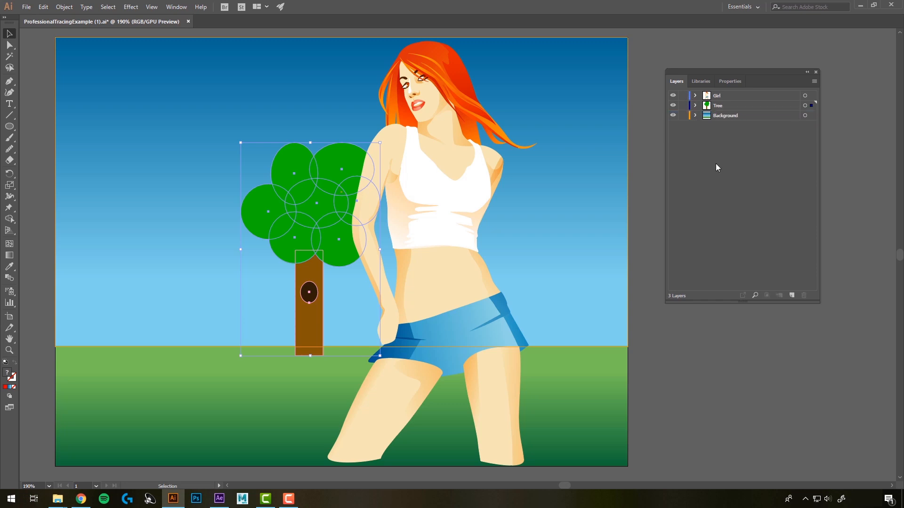
{"action": "left_click", "coordinate": [830, 159]}
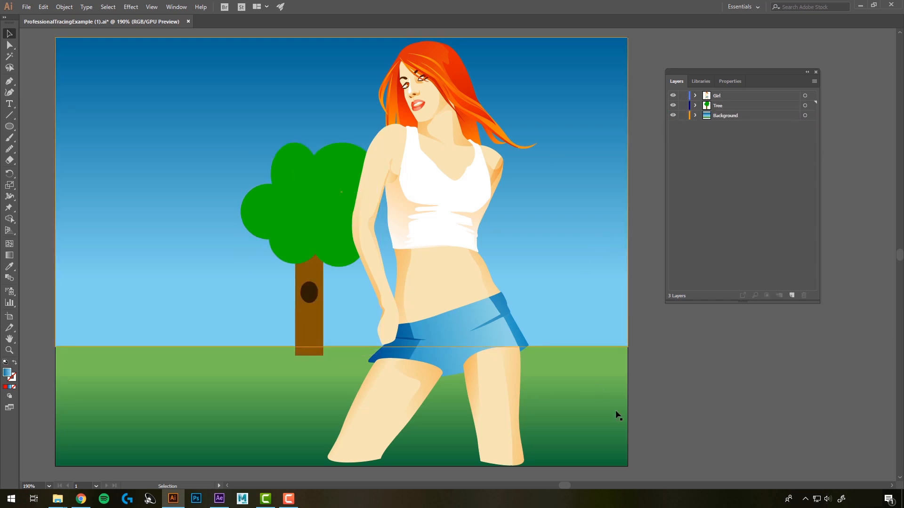
Select all artwork on the Tree layer, move it left until it clears the girl's arm, and deselect it
{"action": "left_click", "coordinate": [805, 105]}
{"action": "left_click_drag", "start_coordinate": [317, 236], "coordinate": [239, 237]}
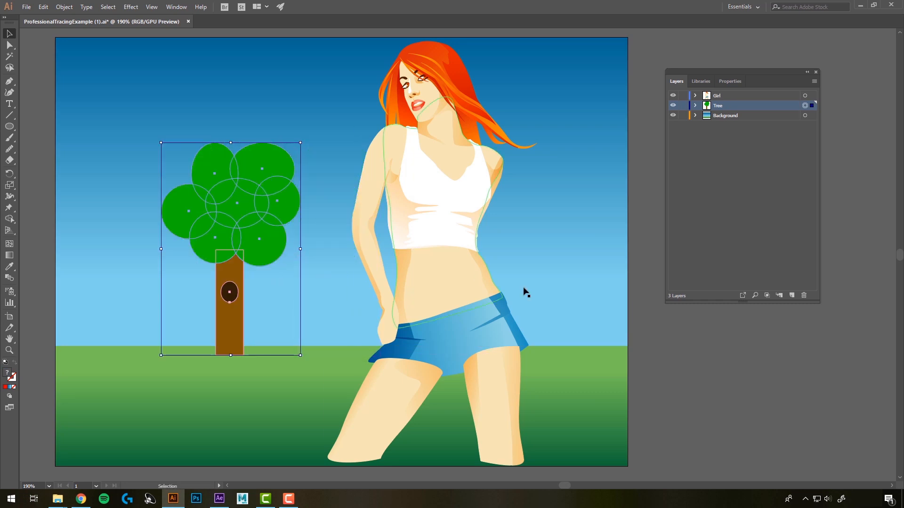
{"action": "left_click", "coordinate": [677, 366]}
Expand the Tree layer and move the Trunk sublayer above the Leafy Part sublayer
{"action": "left_click", "coordinate": [695, 106]}
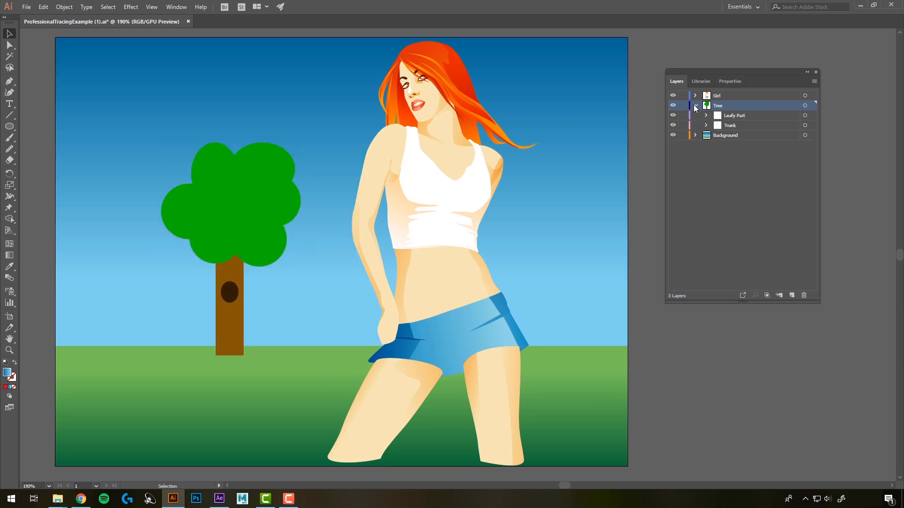
{"action": "left_click", "coordinate": [738, 115]}
{"action": "left_click", "coordinate": [734, 126]}
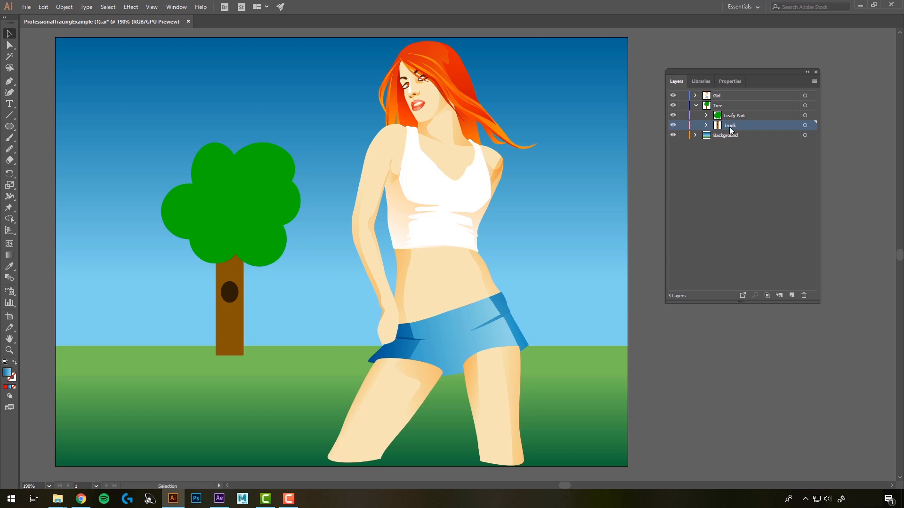
{"action": "left_click_drag", "start_coordinate": [734, 127], "coordinate": [741, 113]}
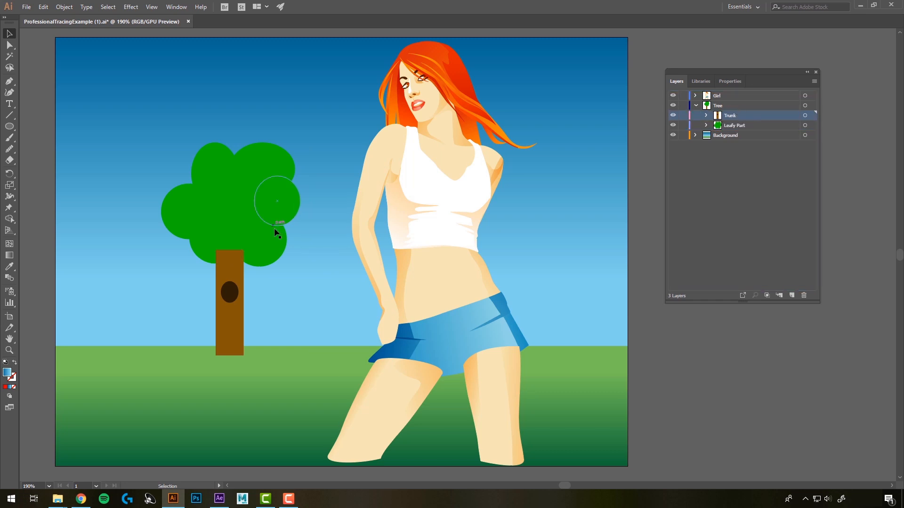
Move the Leafy Part sublayer back above Trunk, collapse the Tree layer, and deselect everything
{"action": "left_click", "coordinate": [732, 125]}
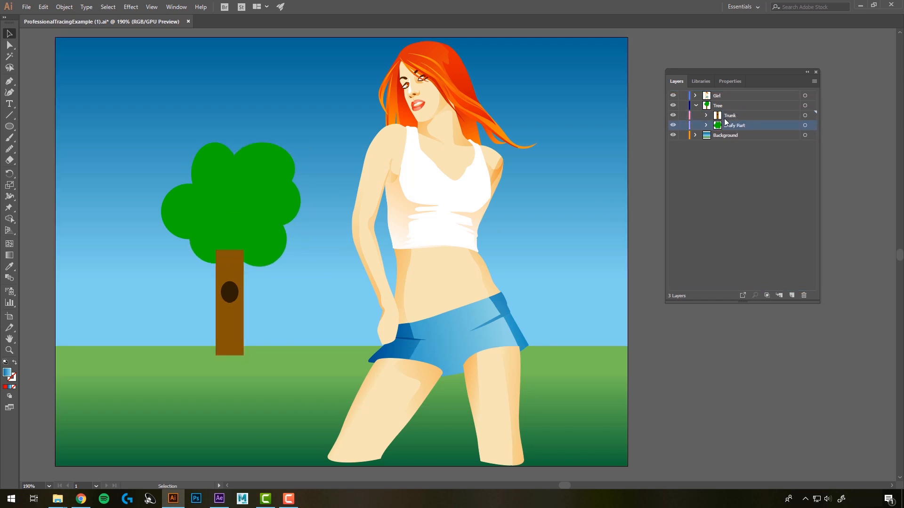
{"action": "left_click", "coordinate": [804, 127]}
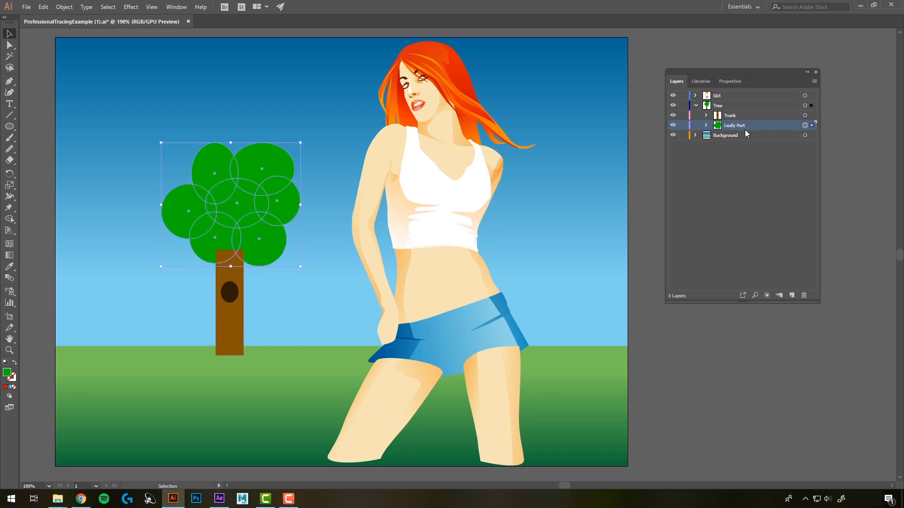
{"action": "left_click_drag", "start_coordinate": [745, 128], "coordinate": [739, 114]}
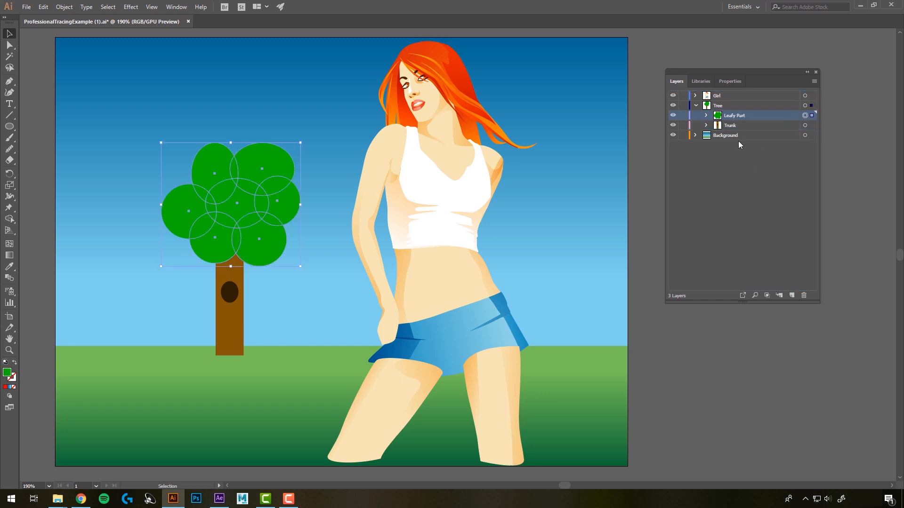
{"action": "left_click", "coordinate": [739, 142]}
{"action": "left_click", "coordinate": [696, 106]}
{"action": "key", "text": "ctrl+shift+a"}
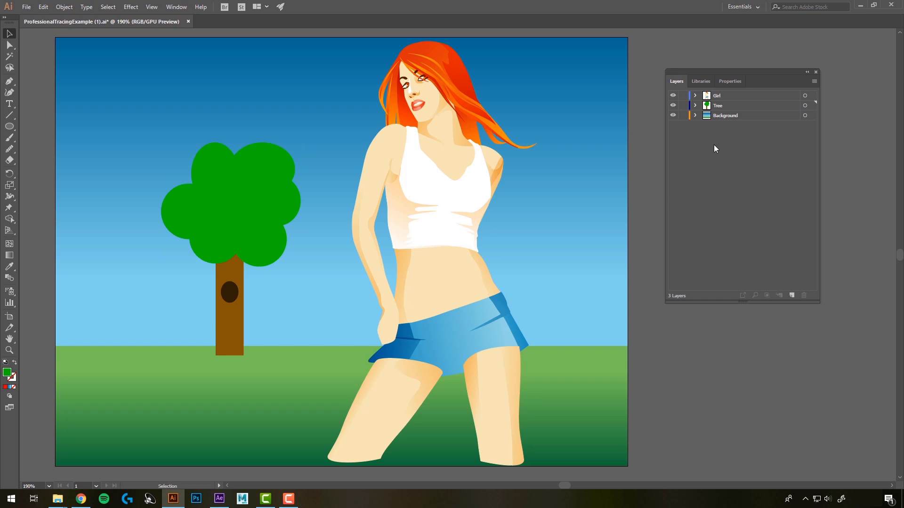
Make the Girl layer active and set a red fill, F20303, for the Ellipse tool
{"action": "left_click", "coordinate": [723, 97]}
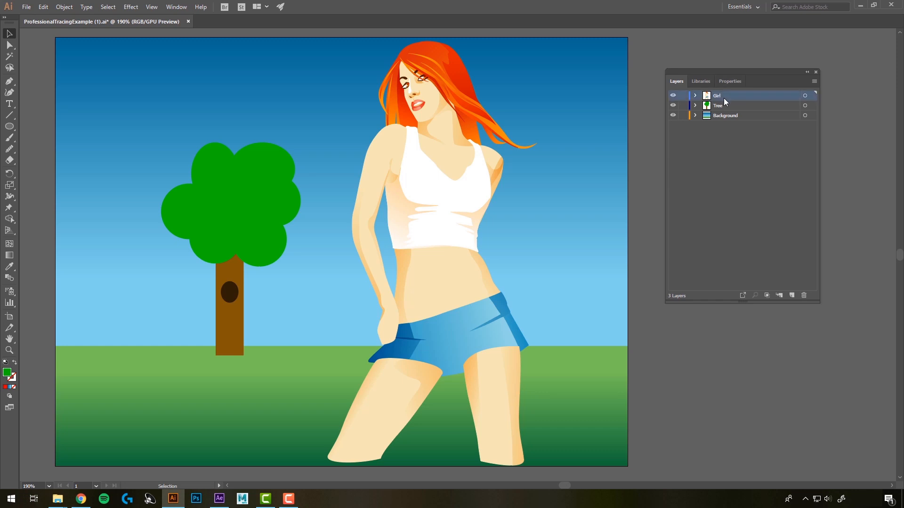
{"action": "left_click", "coordinate": [9, 126]}
{"action": "double_click", "coordinate": [6, 372]}
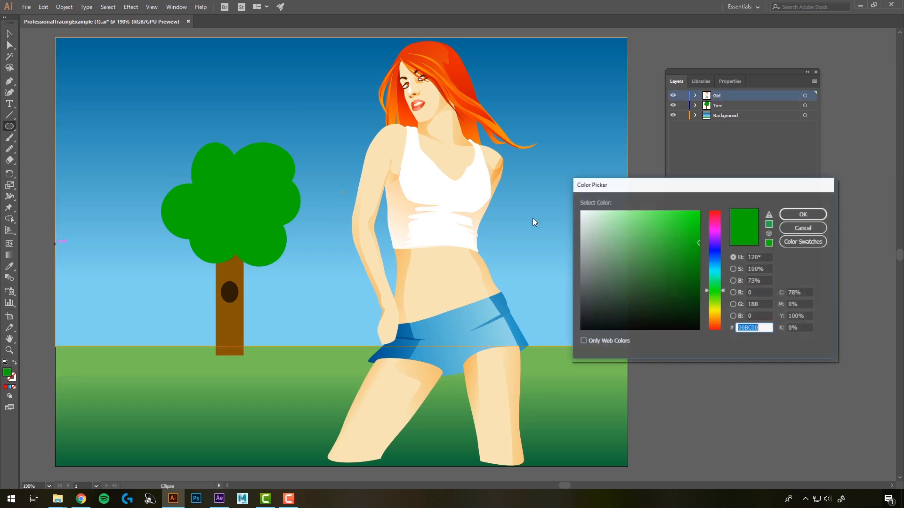
{"action": "left_click_drag", "start_coordinate": [716, 241], "coordinate": [699, 211]}
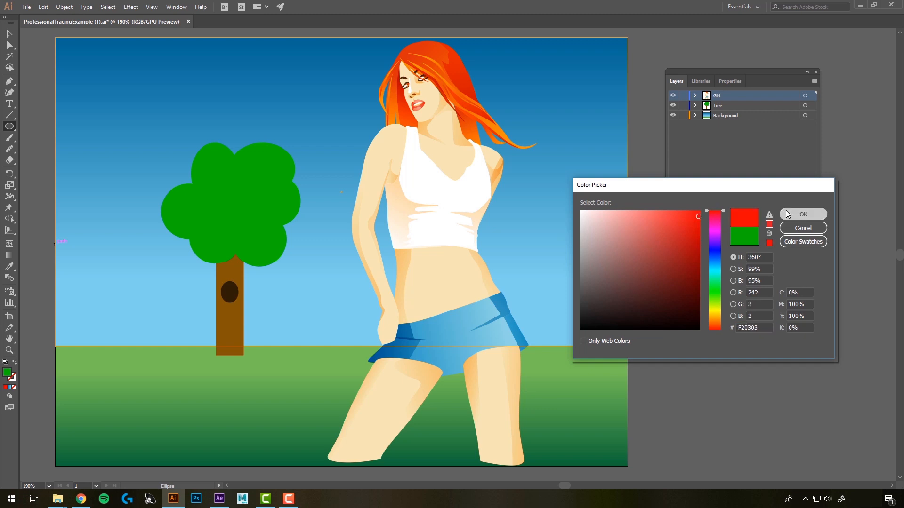
{"action": "left_click", "coordinate": [803, 215]}
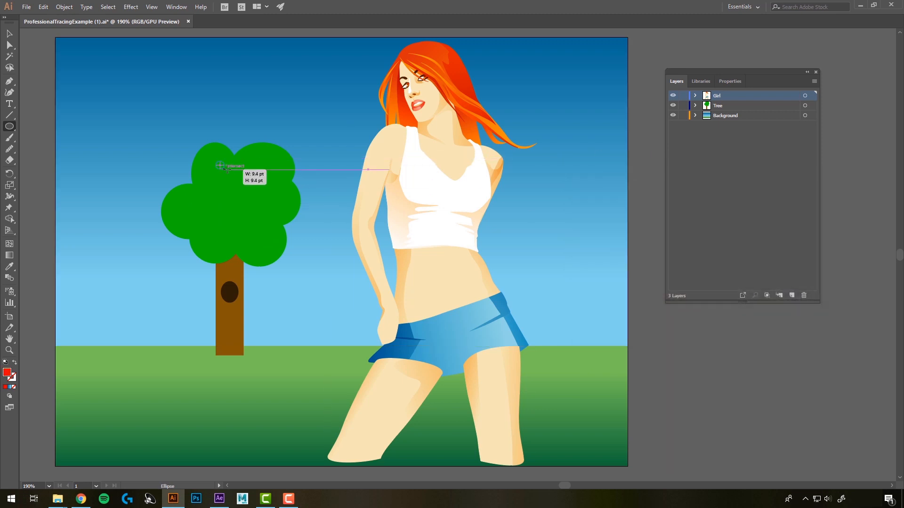
Draw five small red circles as apples scattered across the tree's green crown
{"action": "left_click_drag", "start_coordinate": [215, 160], "coordinate": [273, 208]}
{"action": "mouse_move", "coordinate": [206, 220]}
{"action": "left_mouse_down"}
{"action": "mouse_move", "coordinate": [262, 244]}
{"action": "mouse_move", "coordinate": [222, 244]}
{"action": "left_mouse_up"}
{"action": "left_click", "coordinate": [9, 36]}
{"action": "left_click", "coordinate": [42, 95]}
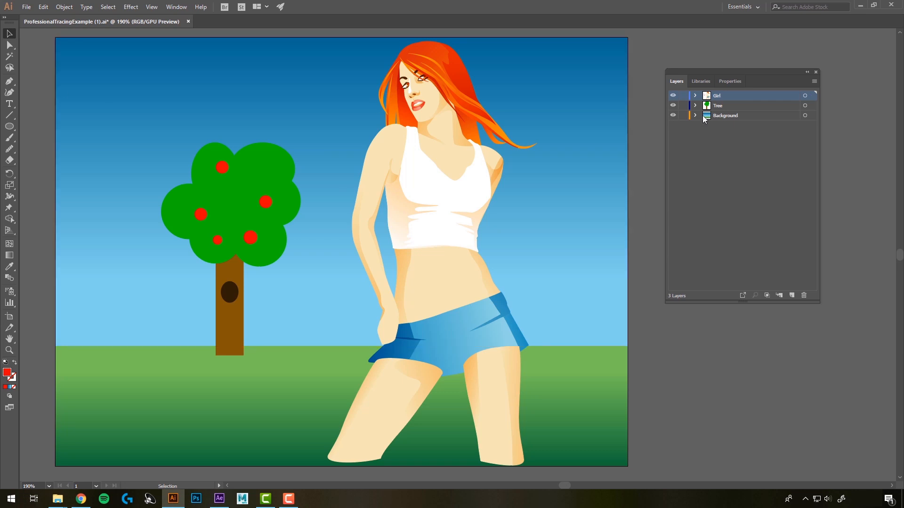
Expand the Girl layer and move its five red ellipses into the Tree layer
{"action": "left_click", "coordinate": [695, 95]}
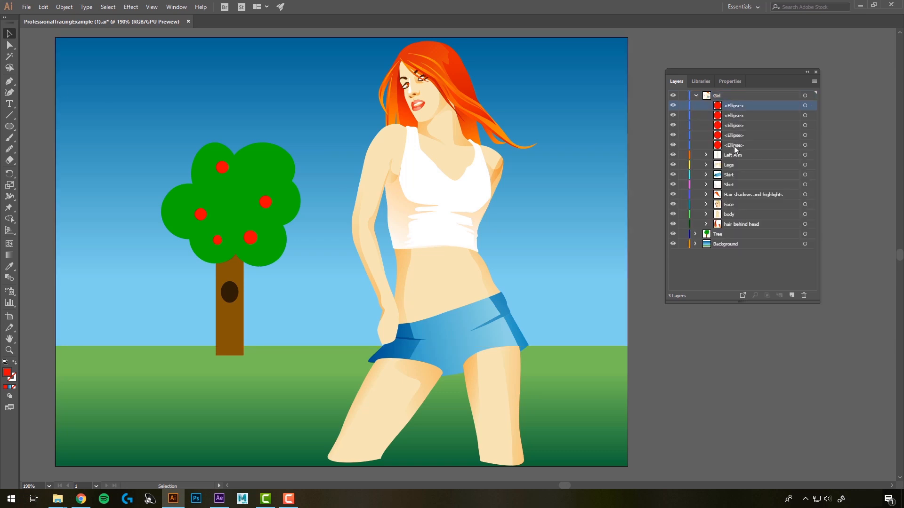
{"action": "left_click", "coordinate": [734, 105]}
{"action": "left_click", "coordinate": [737, 145]}
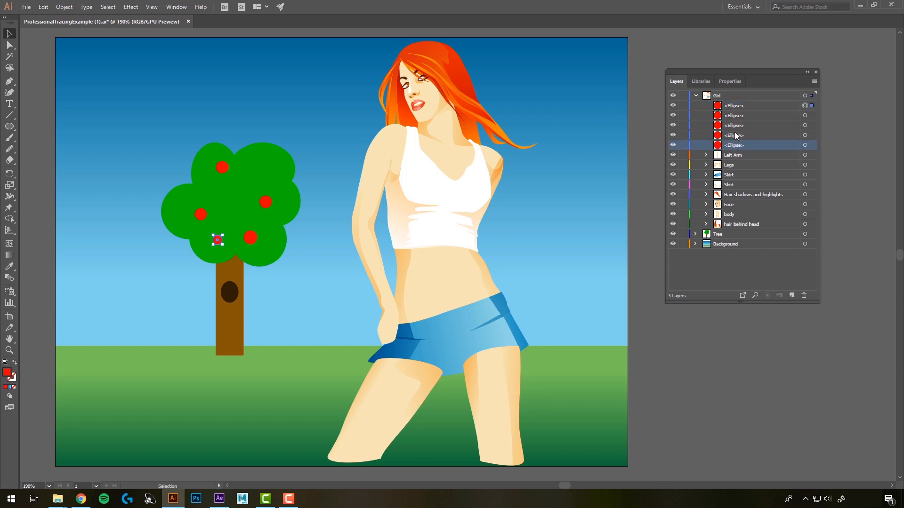
{"action": "left_click", "coordinate": [737, 106], "text": "shift"}
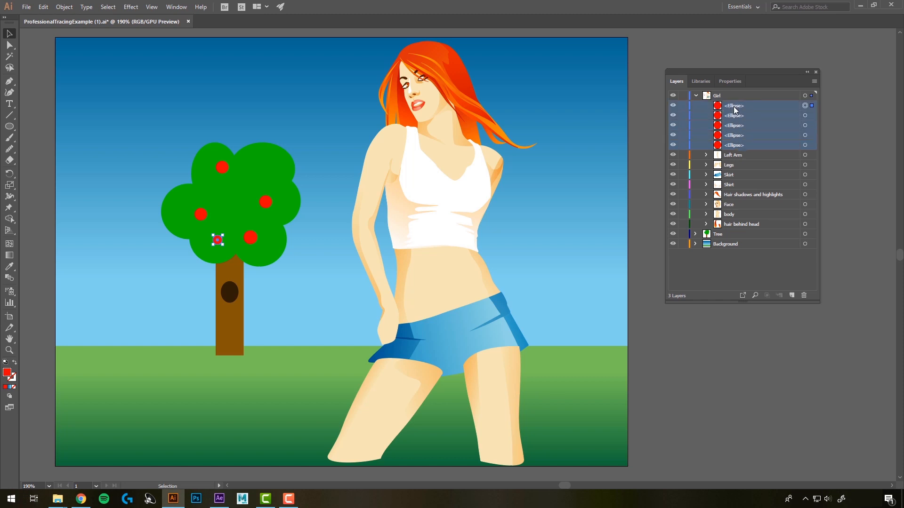
{"action": "left_click_drag", "start_coordinate": [735, 109], "coordinate": [725, 234]}
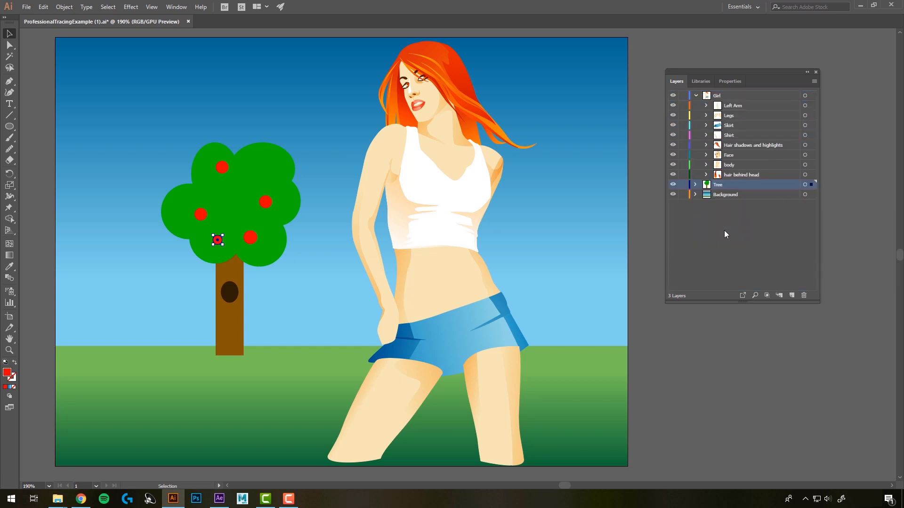
Collapse the Girl layer, expand Tree, and move the five red ellipses into the Leafy Part sublayer
{"action": "left_click", "coordinate": [696, 96]}
{"action": "left_click", "coordinate": [695, 106]}
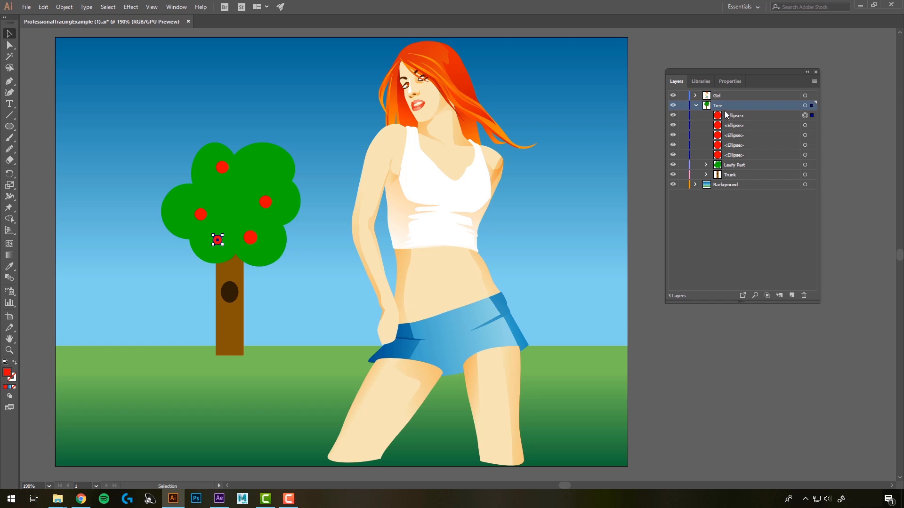
{"action": "left_click", "coordinate": [733, 116]}
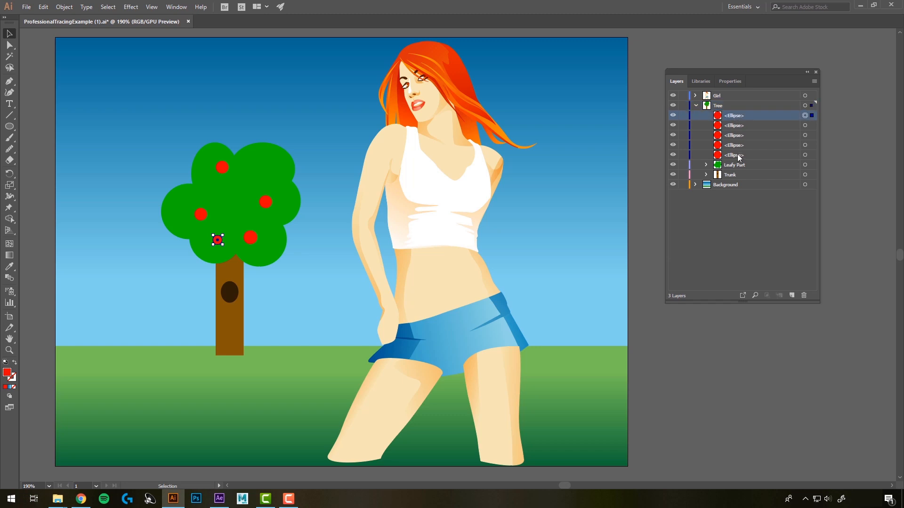
{"action": "left_click", "coordinate": [737, 155], "text": "shift"}
{"action": "left_click_drag", "start_coordinate": [734, 117], "coordinate": [736, 166]}
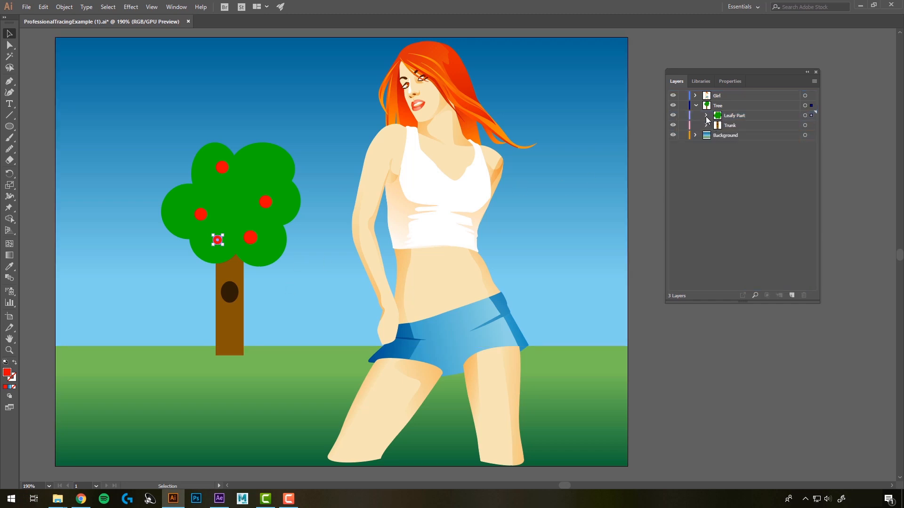
Move the five red ellipses beneath the green ones in Leafy Part, return them to the top, and deselect
{"action": "left_click", "coordinate": [706, 115]}
{"action": "left_click", "coordinate": [744, 125]}
{"action": "left_click", "coordinate": [742, 165], "text": "shift"}
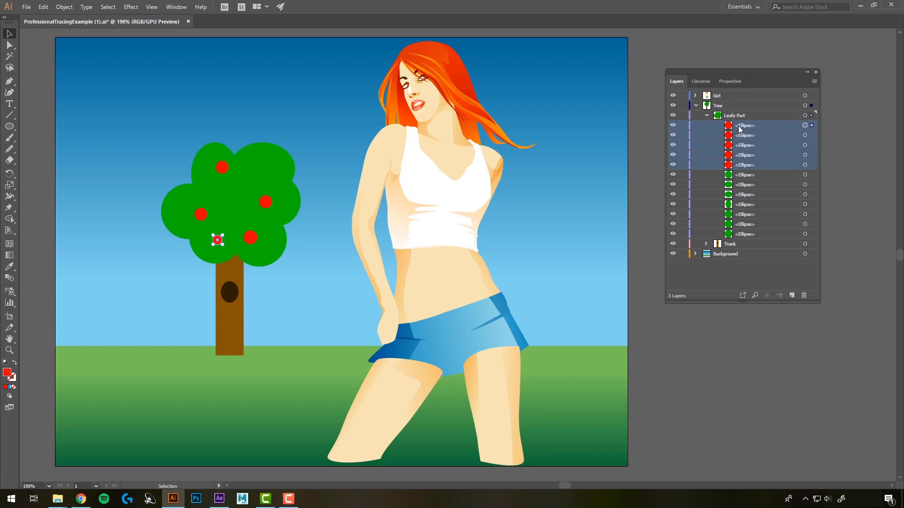
{"action": "left_click_drag", "start_coordinate": [742, 128], "coordinate": [744, 238]}
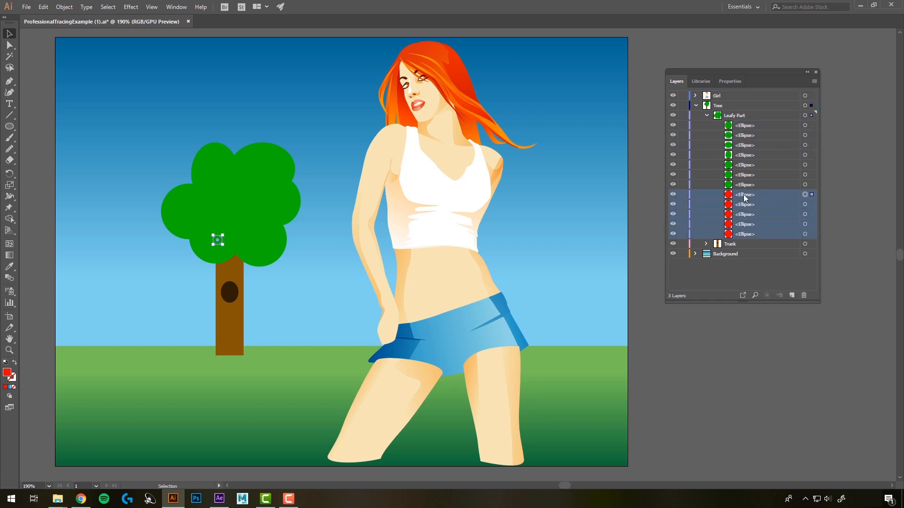
{"action": "left_click_drag", "start_coordinate": [747, 147], "coordinate": [753, 124]}
{"action": "left_click", "coordinate": [685, 371]}
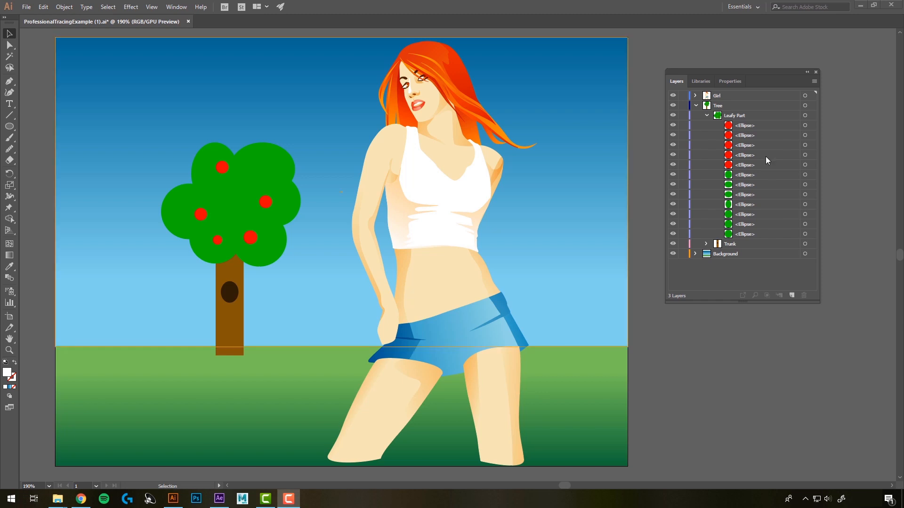
Collapse the Tree layer and examine how the Girl layer's Face and Left Eye sublayers are nested, collapsing them again
{"action": "left_click", "coordinate": [706, 115]}
{"action": "left_click", "coordinate": [695, 105]}
{"action": "left_click", "coordinate": [695, 95]}
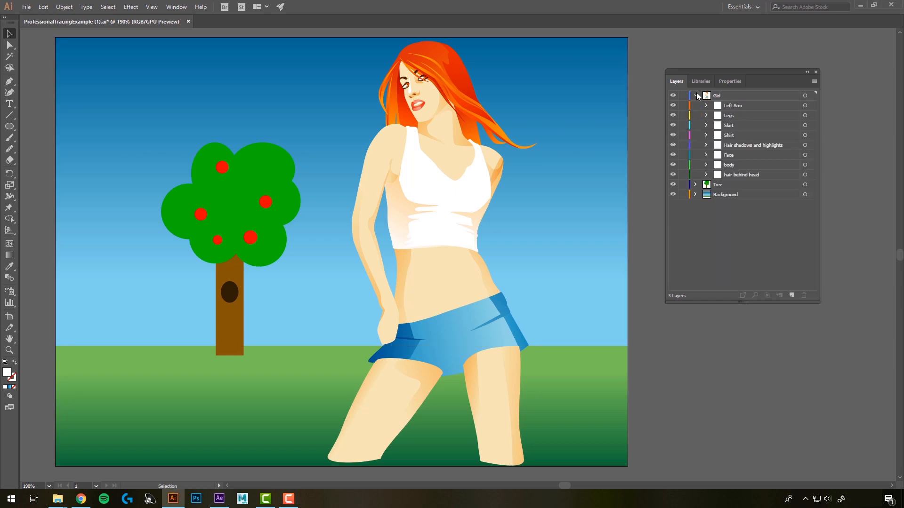
{"action": "left_click", "coordinate": [730, 155]}
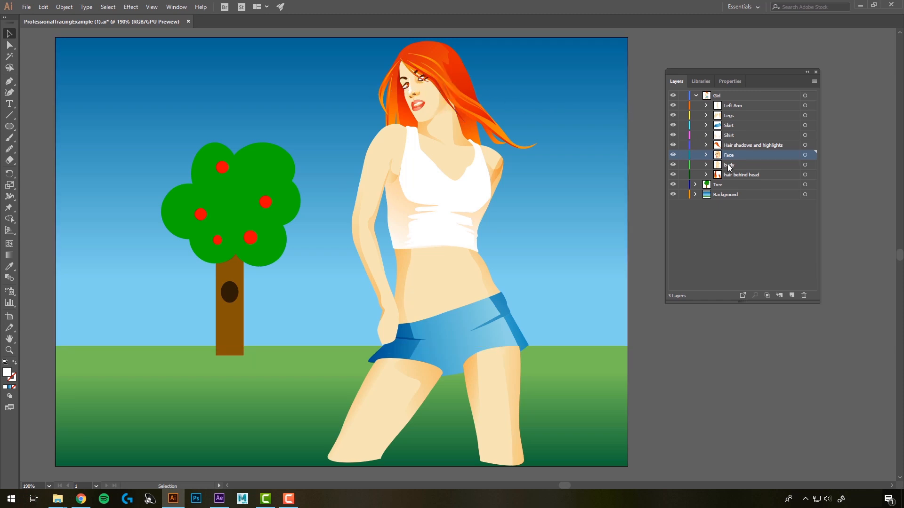
{"action": "left_click", "coordinate": [705, 154]}
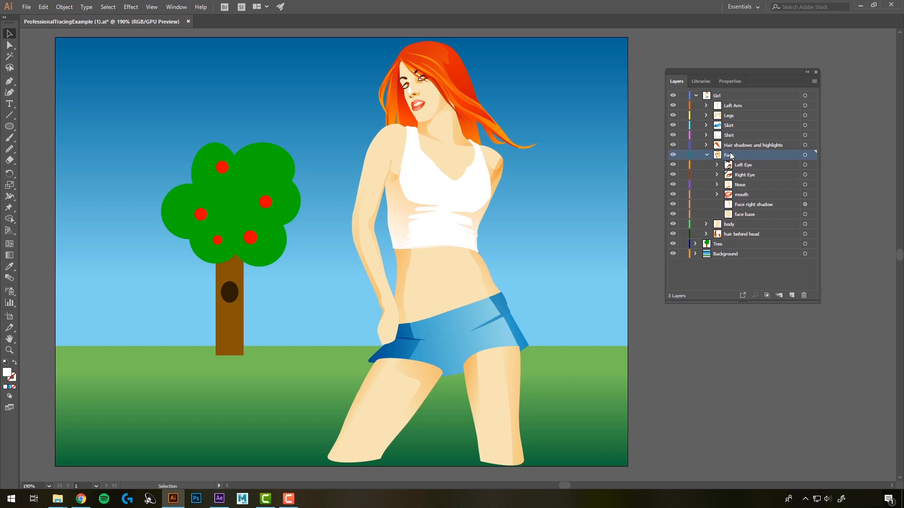
{"action": "left_click", "coordinate": [717, 165]}
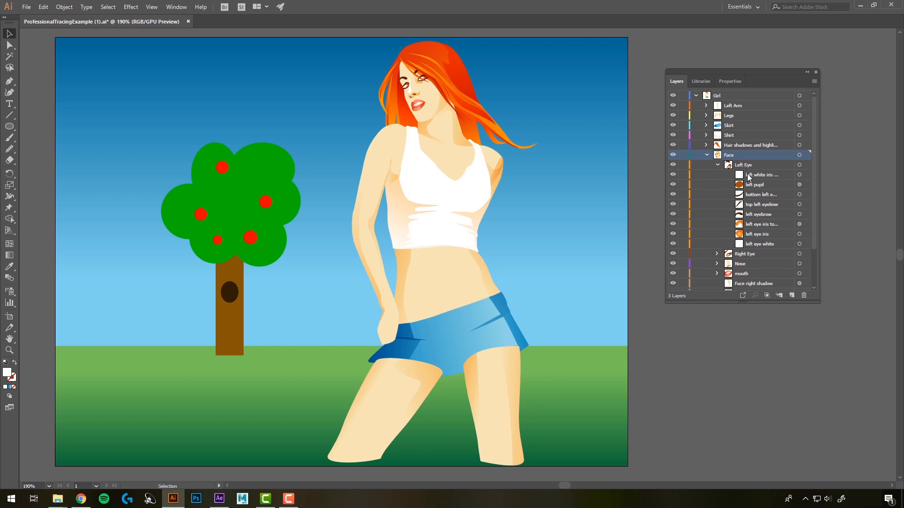
{"action": "left_click", "coordinate": [718, 164]}
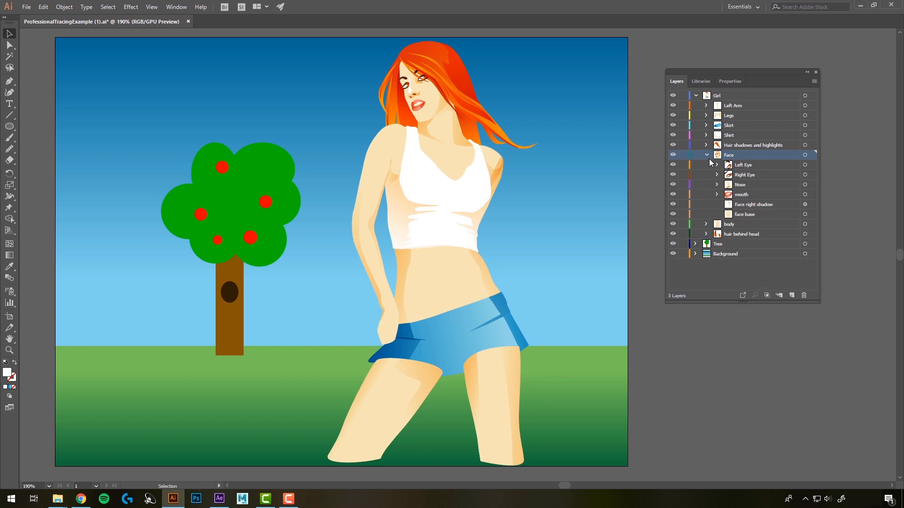
{"action": "left_click", "coordinate": [706, 154]}
{"action": "left_click", "coordinate": [695, 96]}
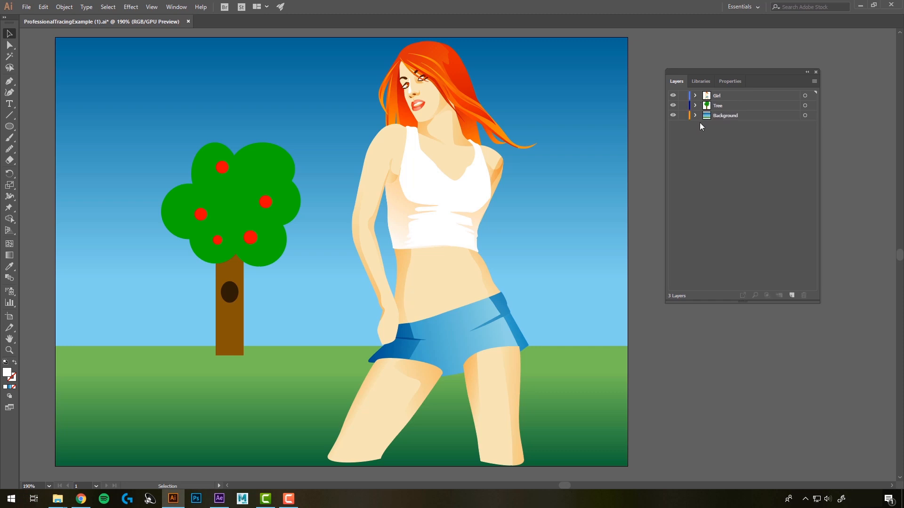
Make the Tree layer the active layer
{"action": "left_click", "coordinate": [717, 106]}
{"action": "left_click", "coordinate": [723, 104]}
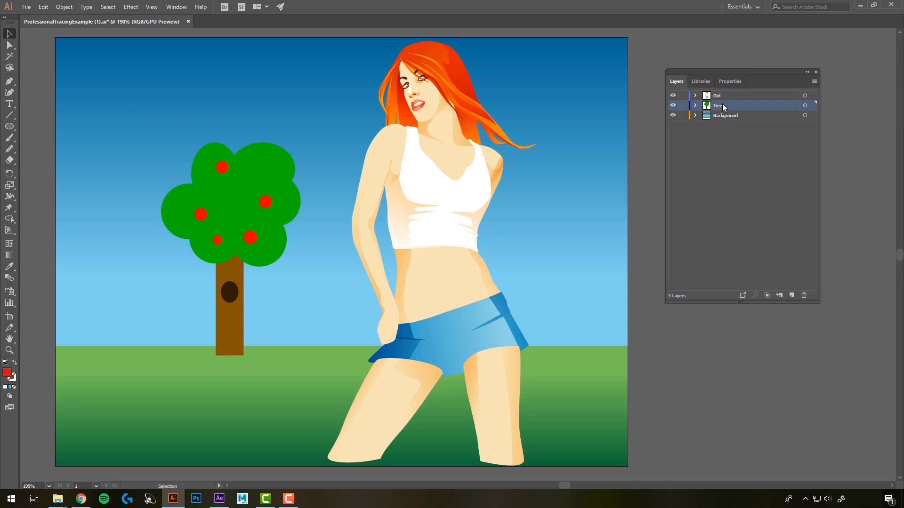
Copy all artwork on the Tree layer, paste it, and place the duplicate tree on the other side of the girl
{"action": "left_click", "coordinate": [805, 106]}
{"action": "key", "text": "a"}
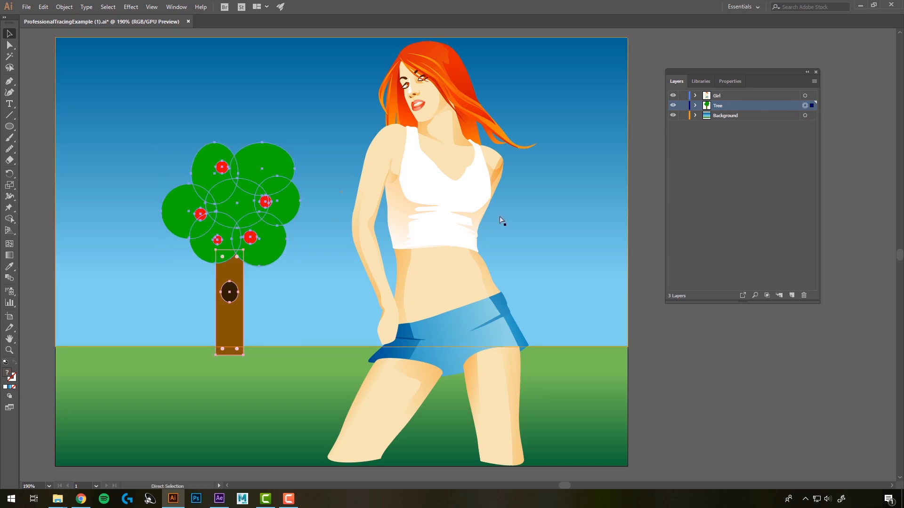
{"action": "key", "text": "ctrl+c"}
{"action": "key", "text": "ctrl+v"}
{"action": "key", "text": "v"}
{"action": "left_click_drag", "start_coordinate": [508, 208], "coordinate": [590, 219]}
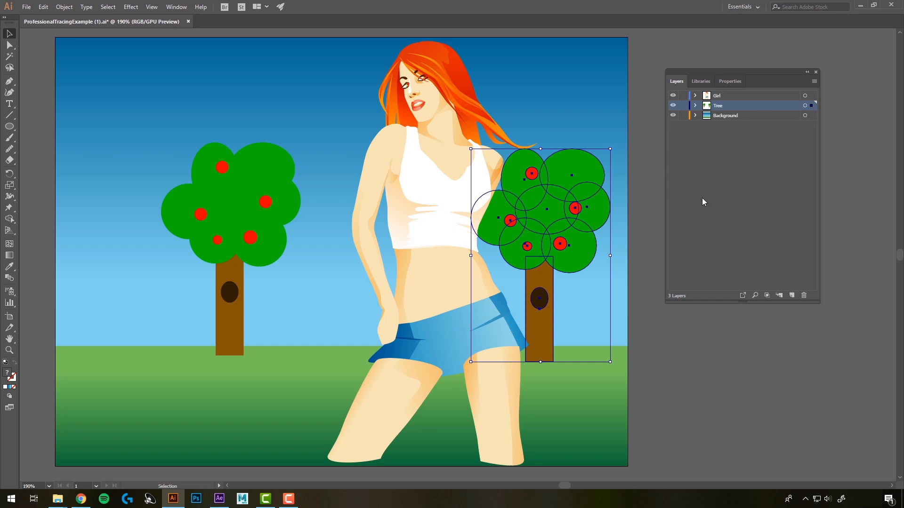
Undo the duplicate tree's placement and the paste, and leave nothing selected
{"action": "key", "text": "ctrl+z"}
{"action": "key", "text": "ctrl+z"}
{"action": "left_click", "coordinate": [662, 377]}
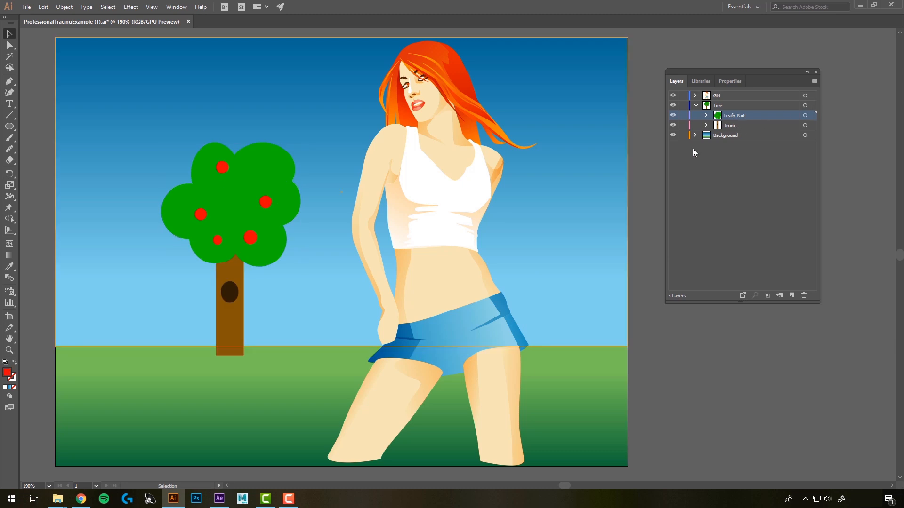
Duplicate the entire Tree layer with its sublayers, collapse the copy, and move the duplicated artwork toward the artboard's left edge
{"action": "left_click", "coordinate": [710, 105]}
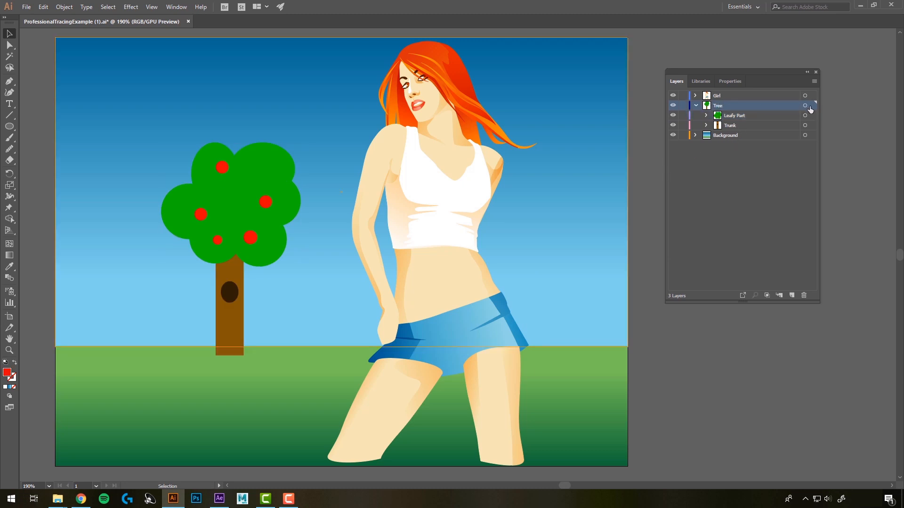
{"action": "left_click", "coordinate": [805, 105]}
{"action": "left_click", "coordinate": [695, 106]}
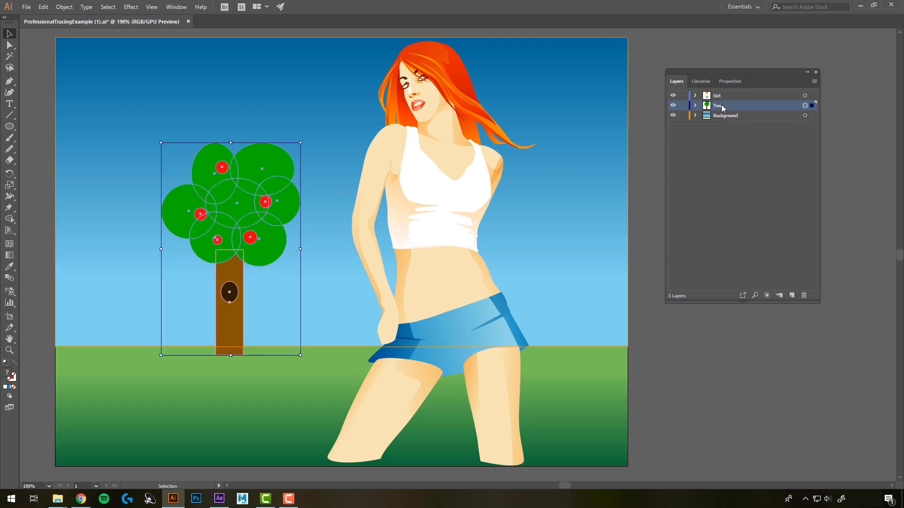
{"action": "left_click_drag", "start_coordinate": [722, 108], "coordinate": [793, 296]}
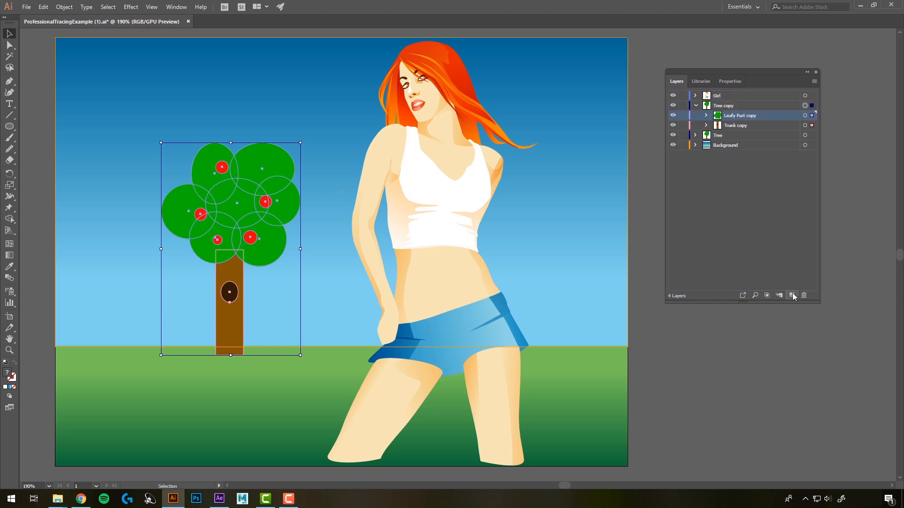
{"action": "left_click", "coordinate": [695, 106]}
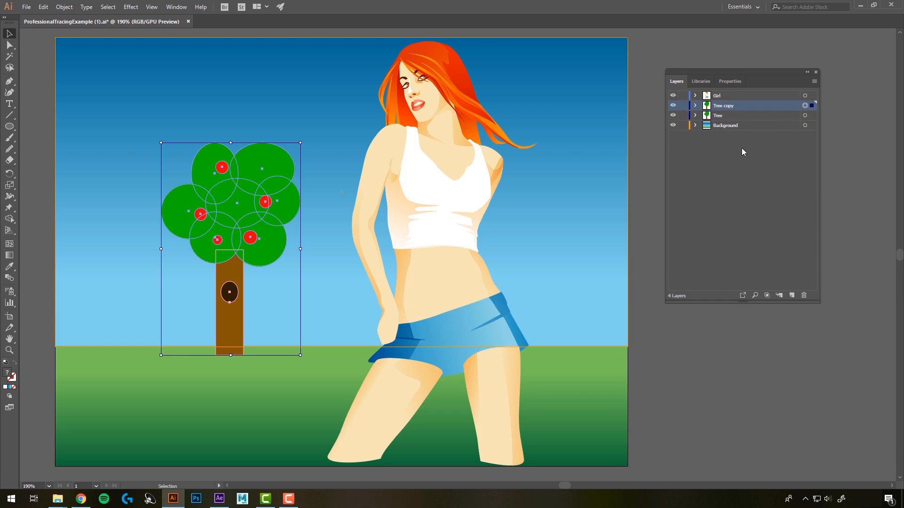
{"action": "left_click", "coordinate": [741, 198]}
{"action": "left_click_drag", "start_coordinate": [235, 204], "coordinate": [131, 211]}
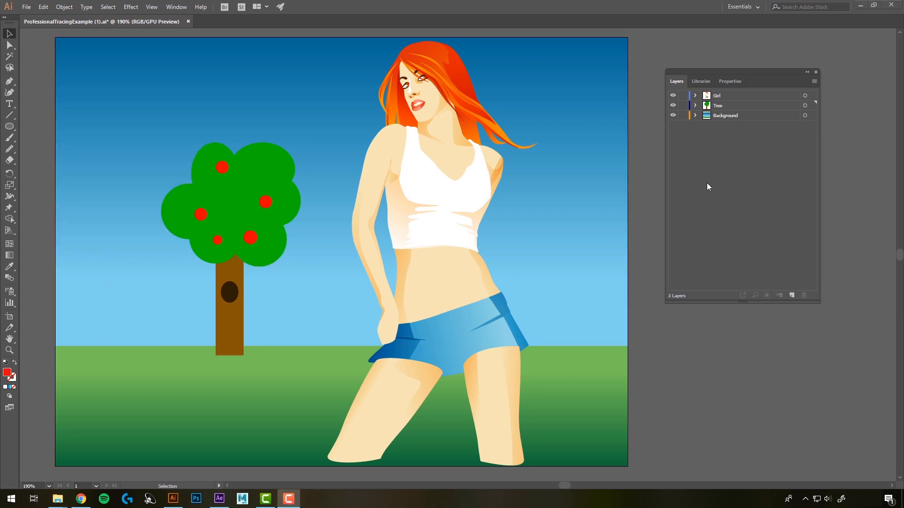
Delete the Girl layer together with its artwork
{"action": "left_click", "coordinate": [723, 96]}
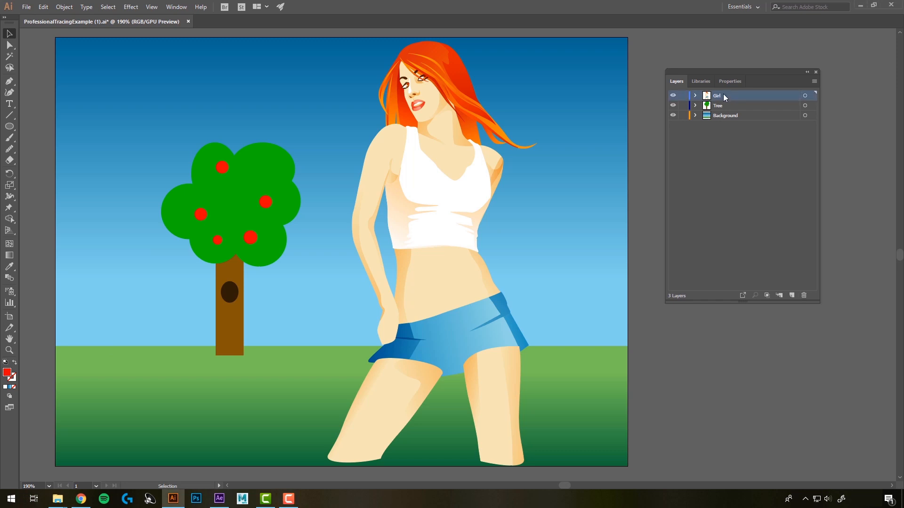
{"action": "left_click", "coordinate": [803, 295]}
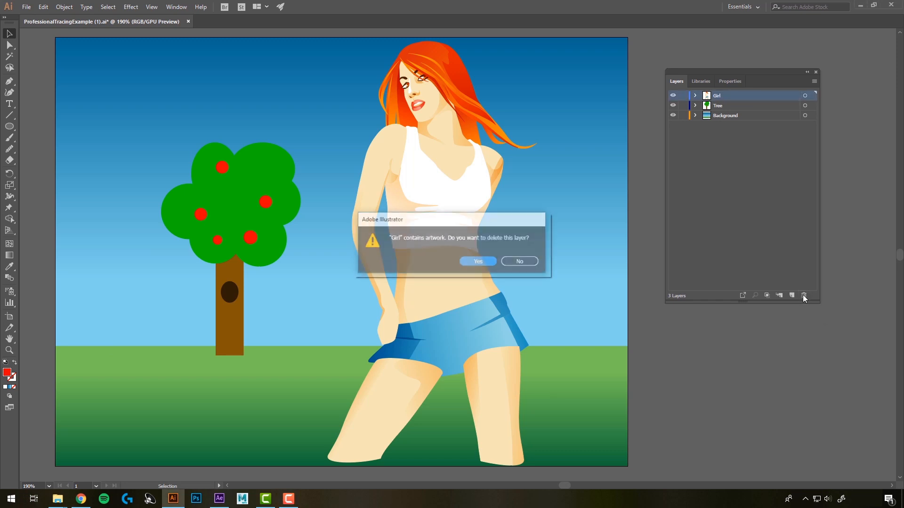
{"action": "left_click", "coordinate": [478, 262]}
Expand the Tree layer and delete its Leafy Part sublayer with all its artwork
{"action": "left_click", "coordinate": [695, 96]}
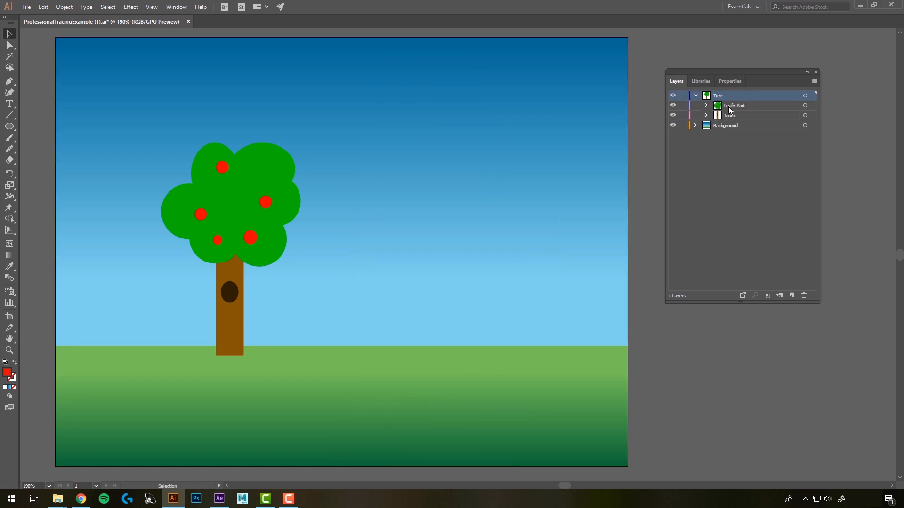
{"action": "left_click", "coordinate": [731, 106]}
{"action": "left_click", "coordinate": [803, 295]}
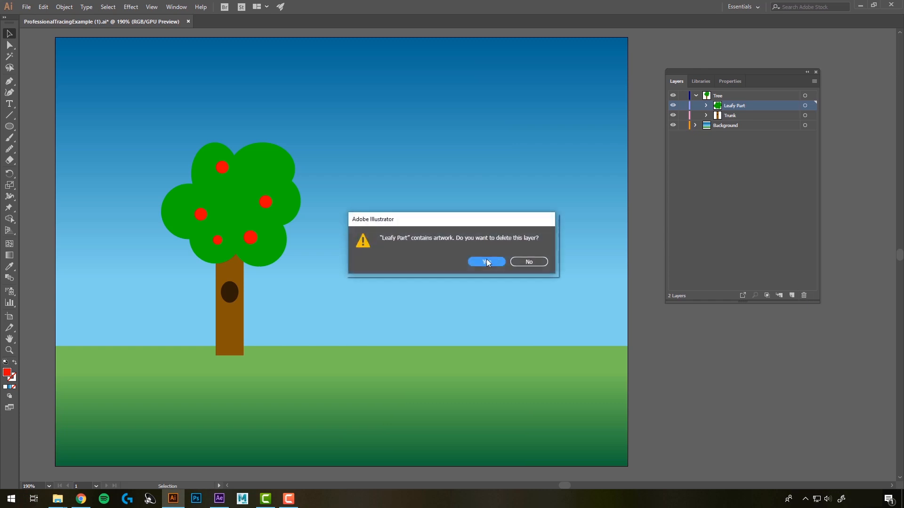
{"action": "left_click", "coordinate": [487, 261]}
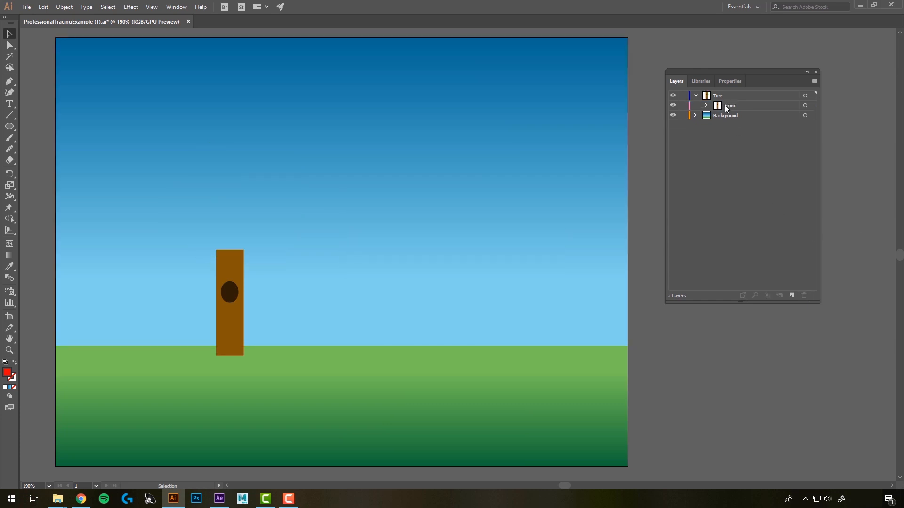
Expand the Trunk sublayer and delete the Hole object from it
{"action": "left_click", "coordinate": [705, 105]}
{"action": "left_click", "coordinate": [741, 117]}
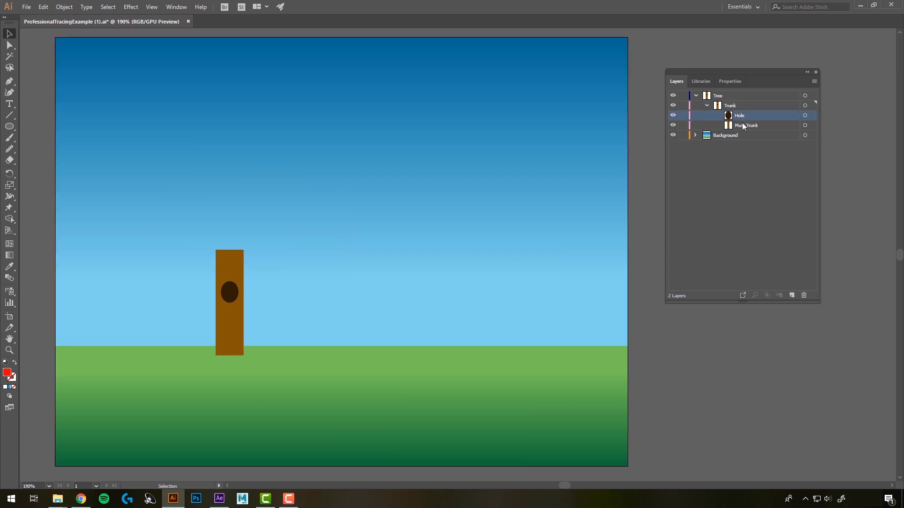
{"action": "left_click", "coordinate": [804, 295]}
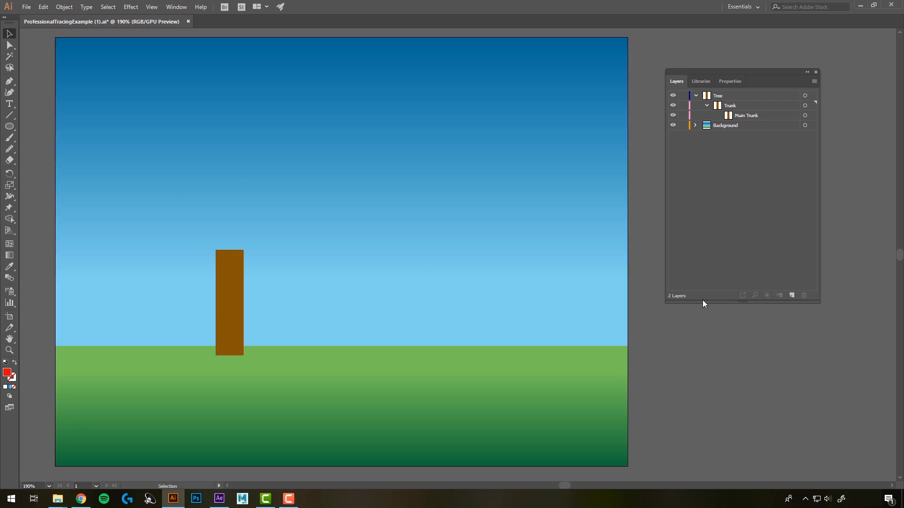